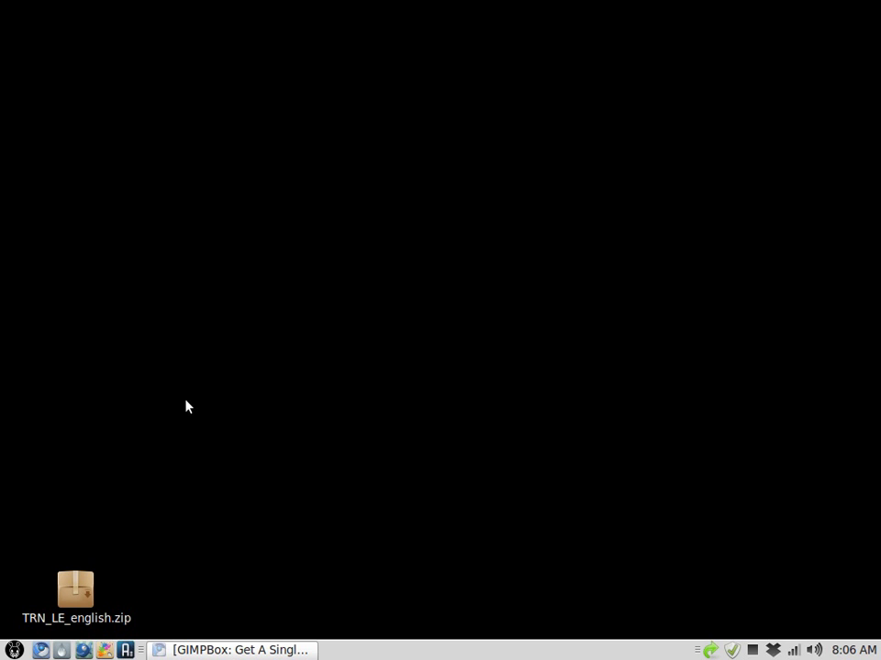
# Restore Chrome and scroll the GIMPBox article to step 2's gimpbox %U command.
pyautogui.click(262, 650)
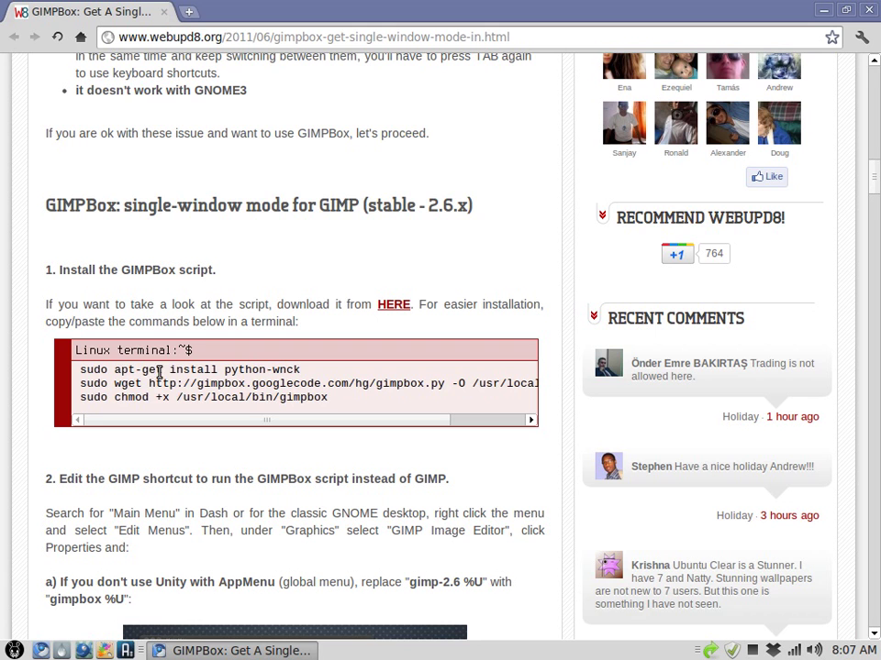
pyautogui.scroll(-3, 27, 407)
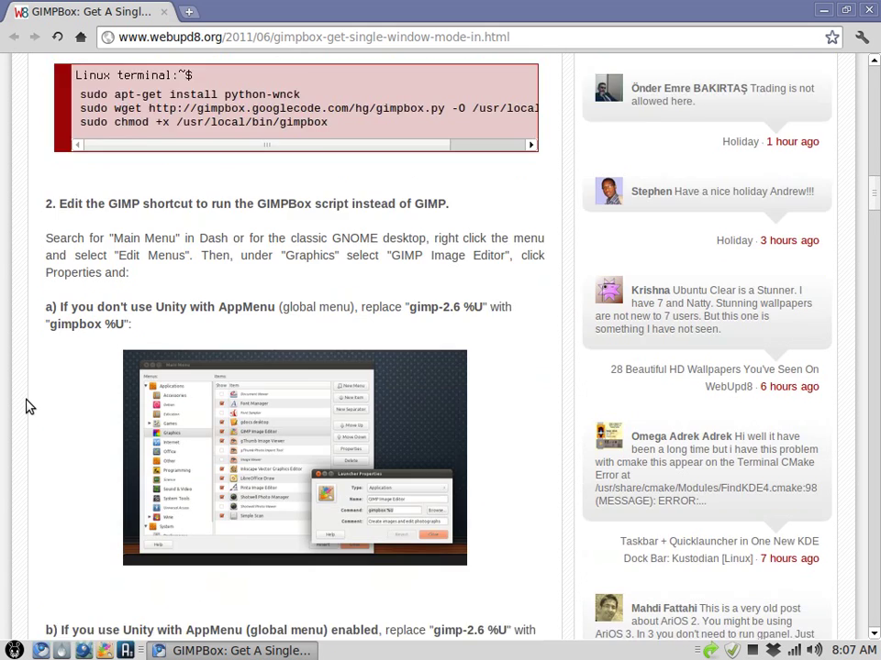
pyautogui.scroll(-3, 28, 407)
pyautogui.scroll(2, 28, 406)
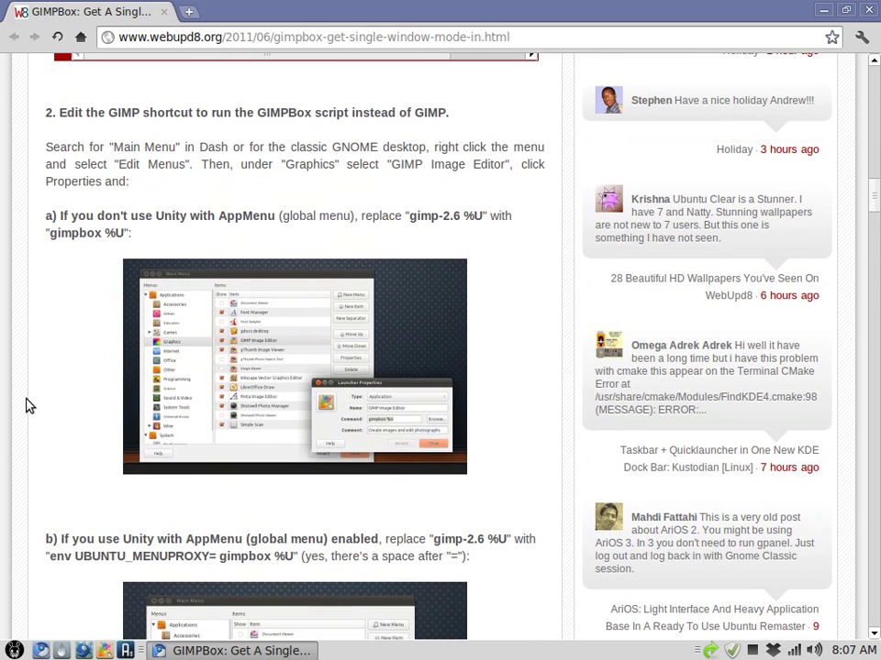
pyautogui.moveTo(49, 233); pyautogui.dragTo(125, 236)
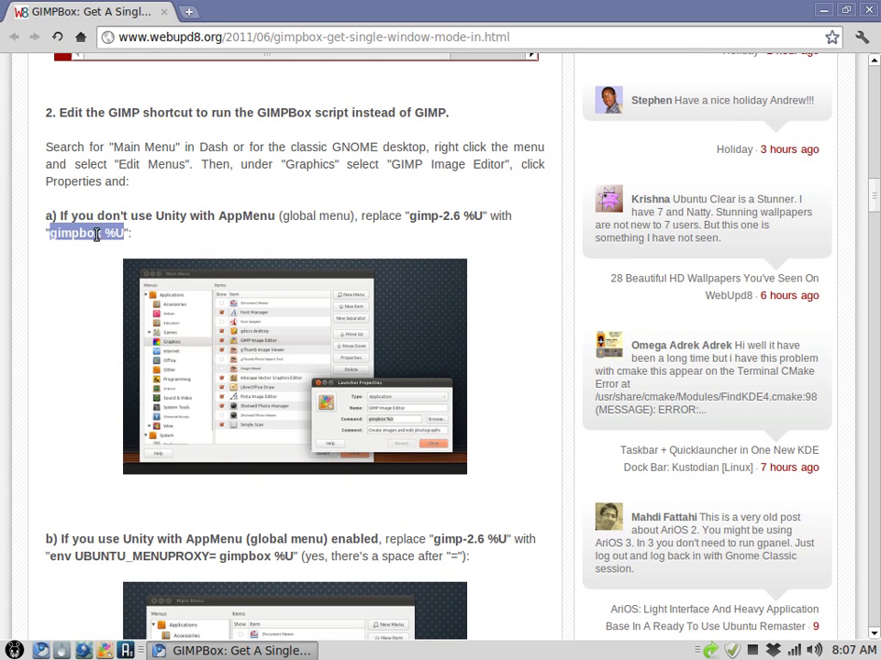
pyautogui.click(97, 235)
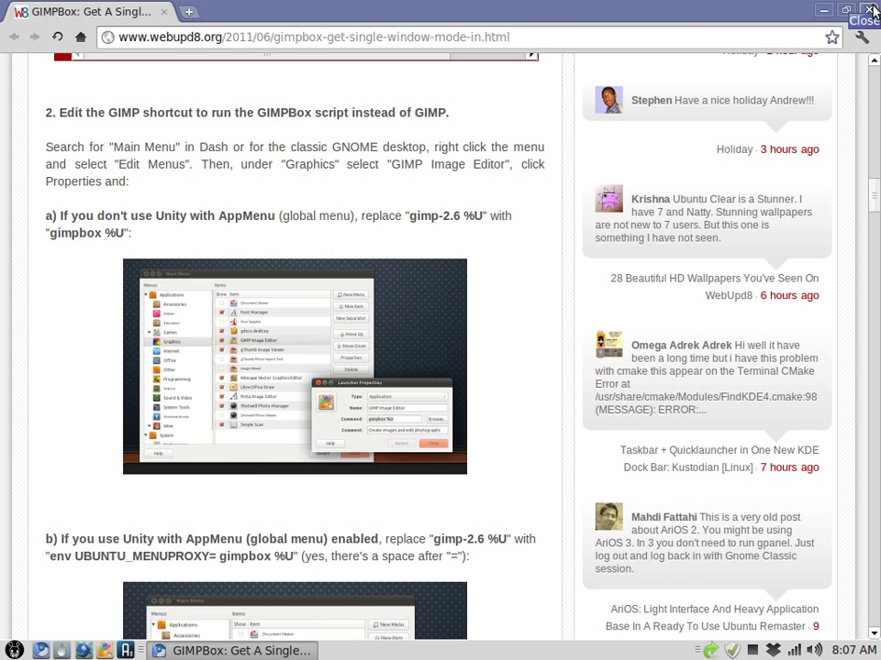
# Launch GIMP Image Editor from Graphics in its multi-window layout, then quit it.
pyautogui.click(825, 11)
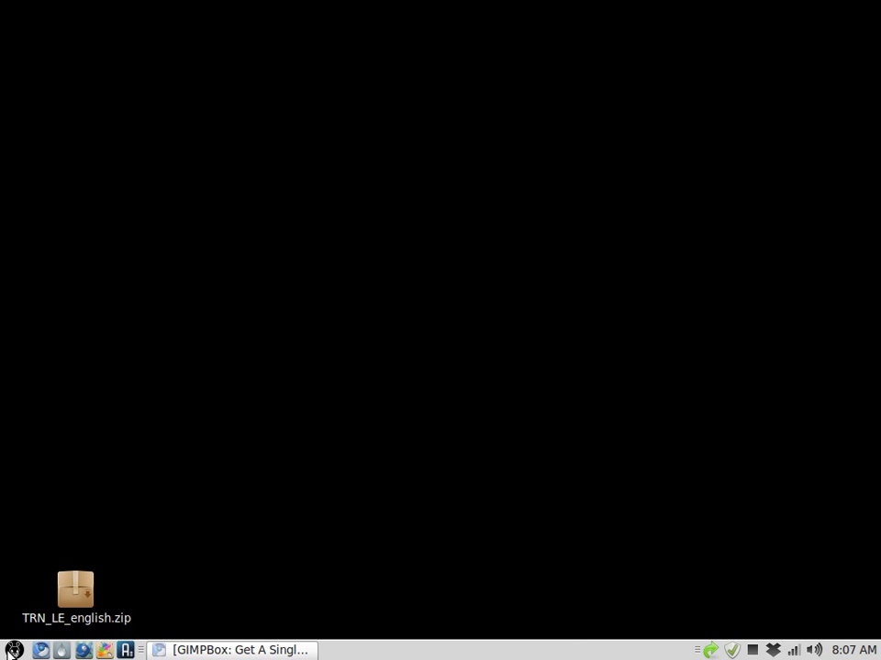
pyautogui.click(14, 650)
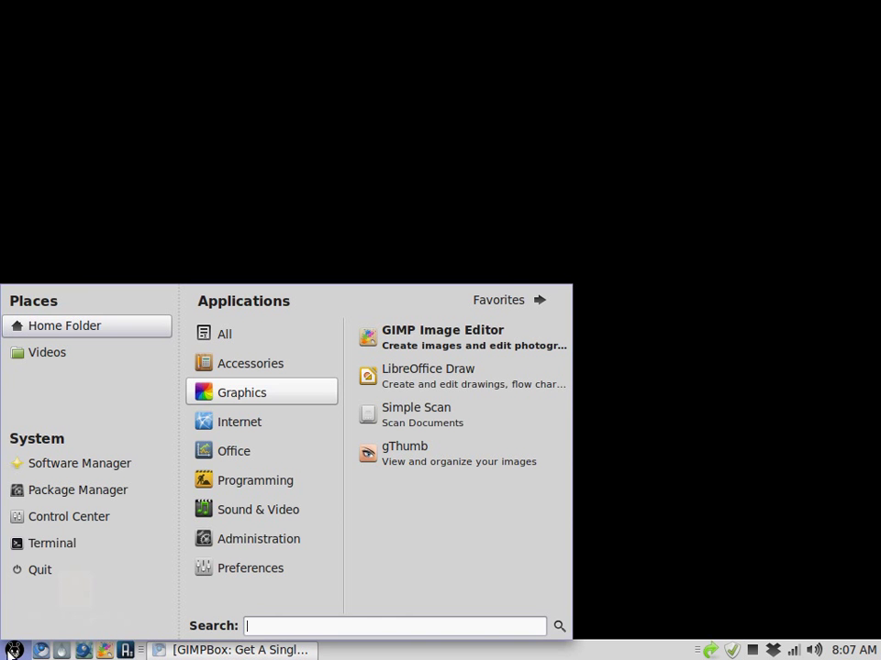
pyautogui.click(483, 334)
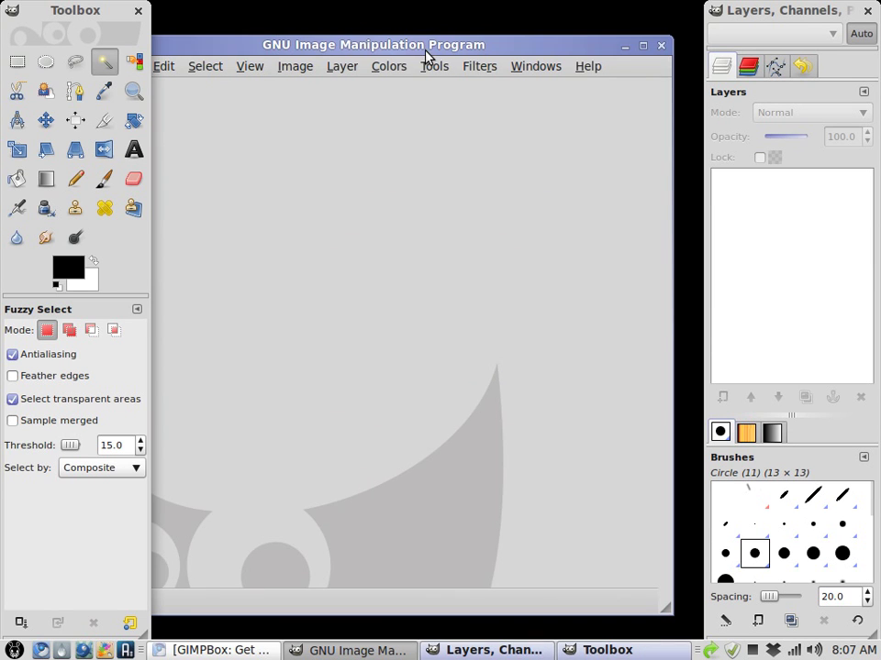
pyautogui.moveTo(425, 52); pyautogui.dragTo(452, 48)
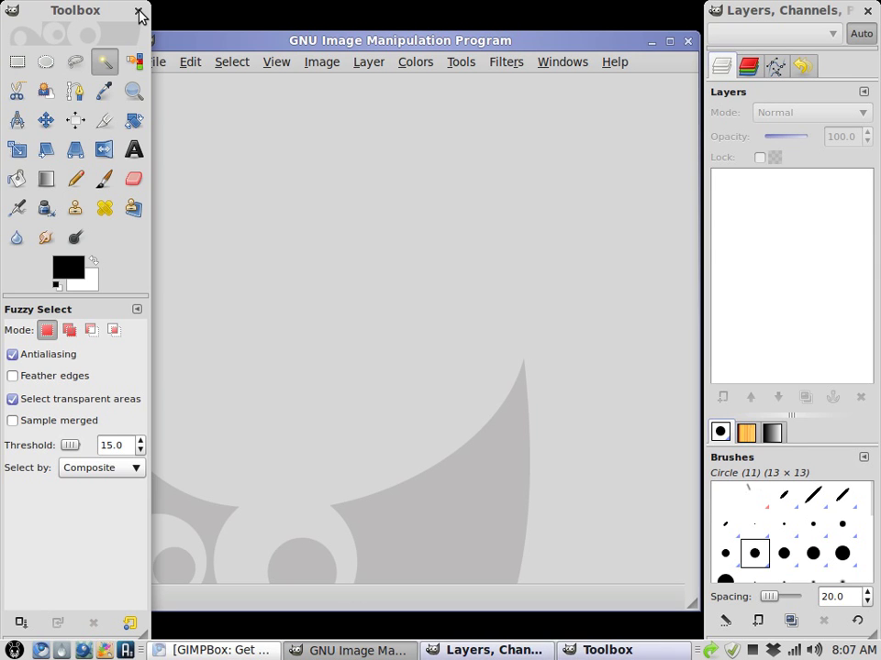
pyautogui.click(138, 14)
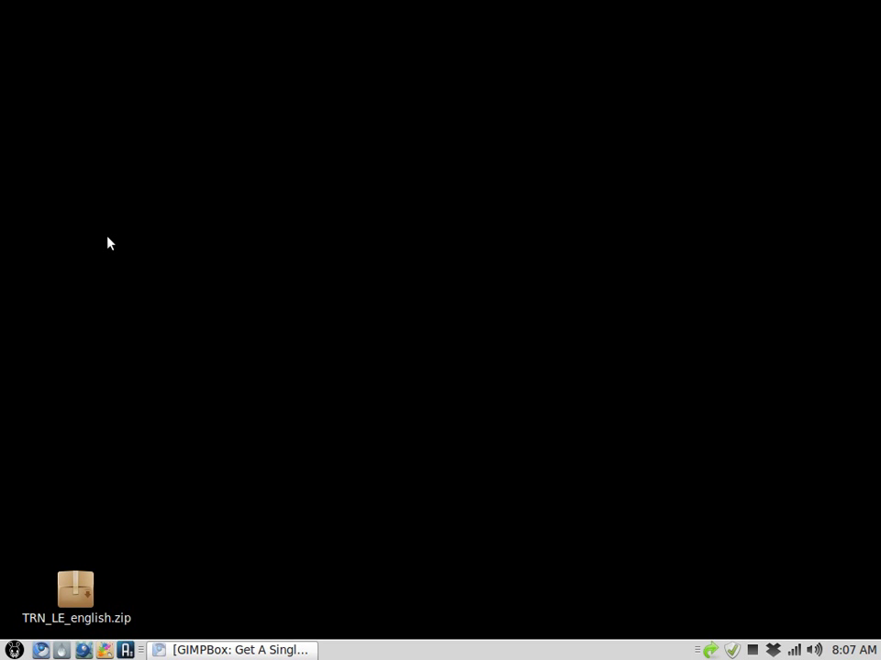
# Verify the GIMP panel launcher's command is gimpbox %U, then launch it as single-window GimpBox.
pyautogui.rightClick(106, 651)
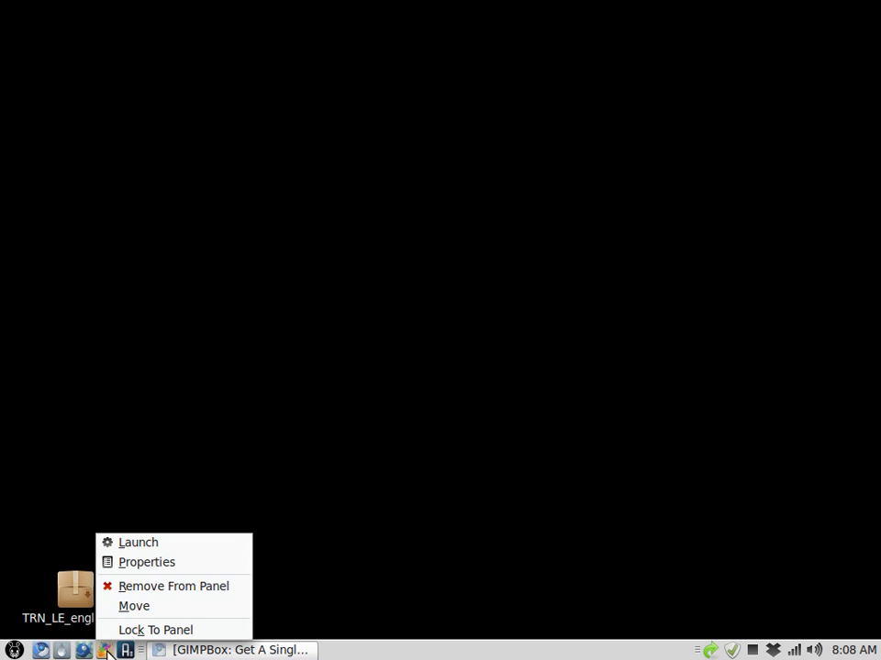
pyautogui.click(166, 565)
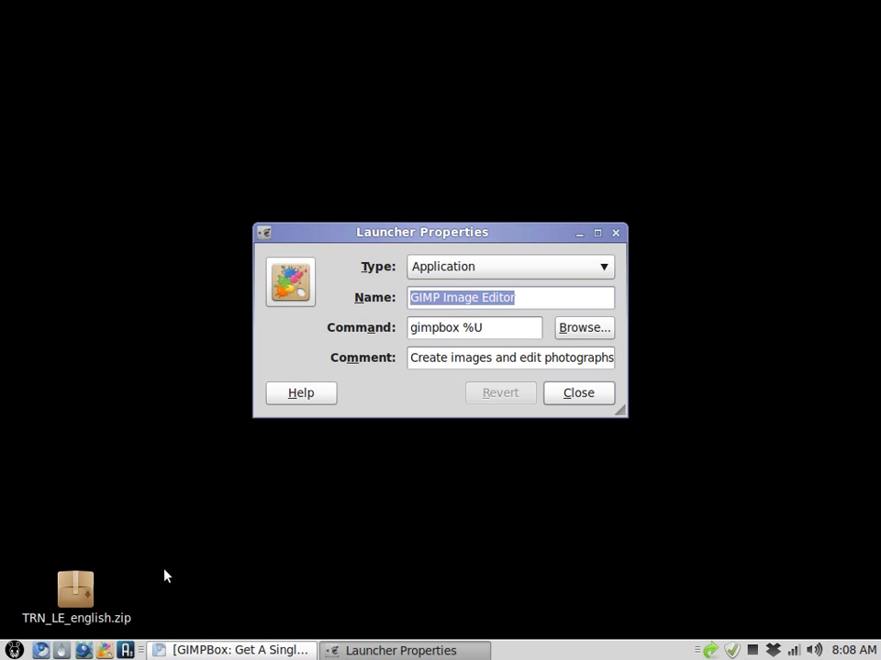
pyautogui.click(437, 323)
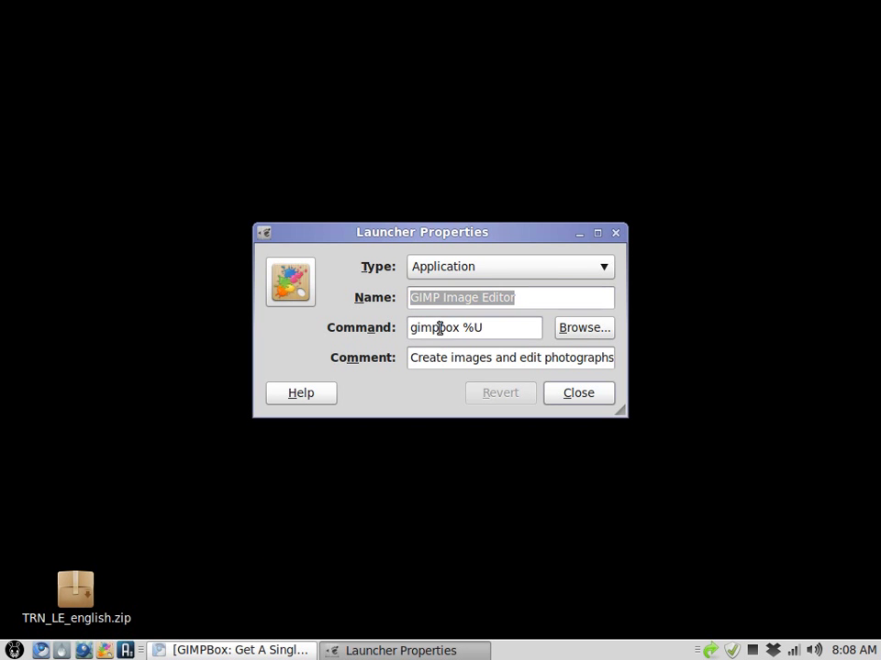
pyautogui.click(581, 396)
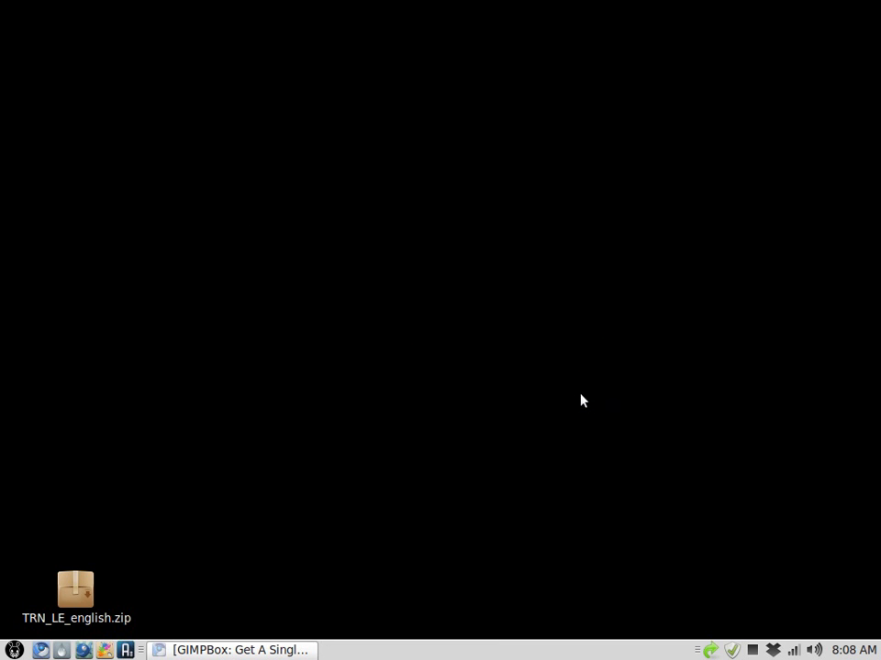
pyautogui.click(104, 651)
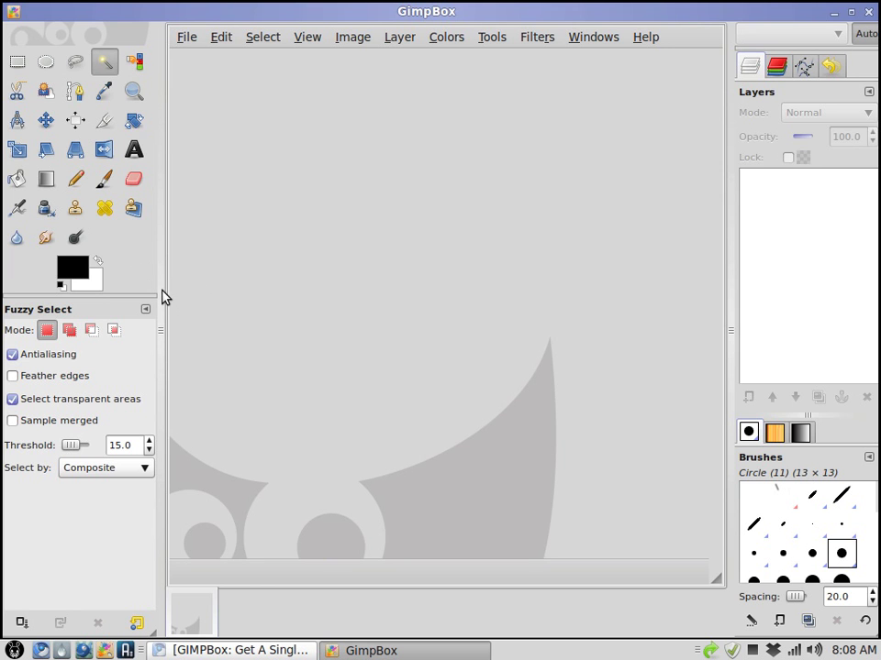
pyautogui.moveTo(161, 289); pyautogui.dragTo(152, 315)
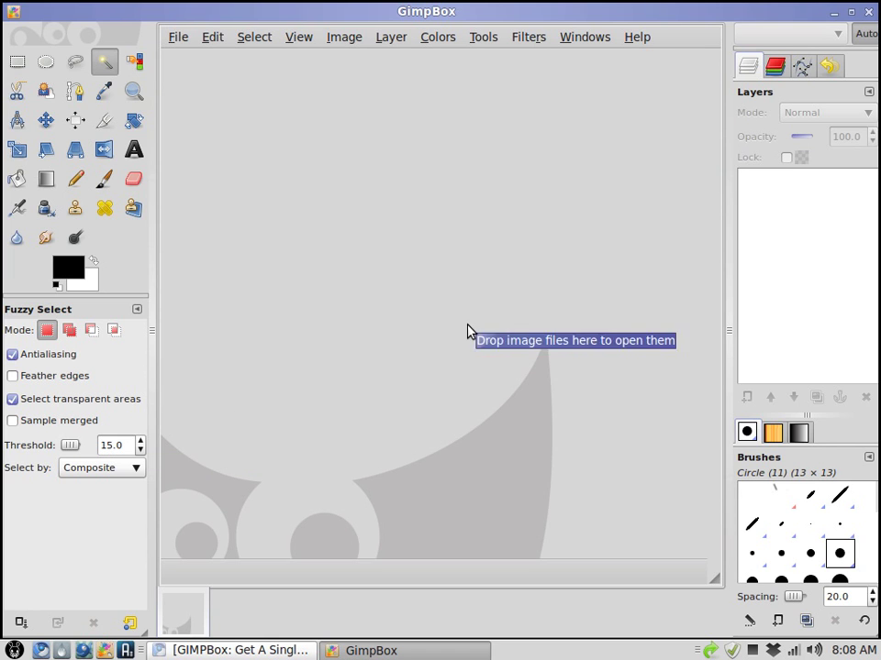
pyautogui.click(850, 12)
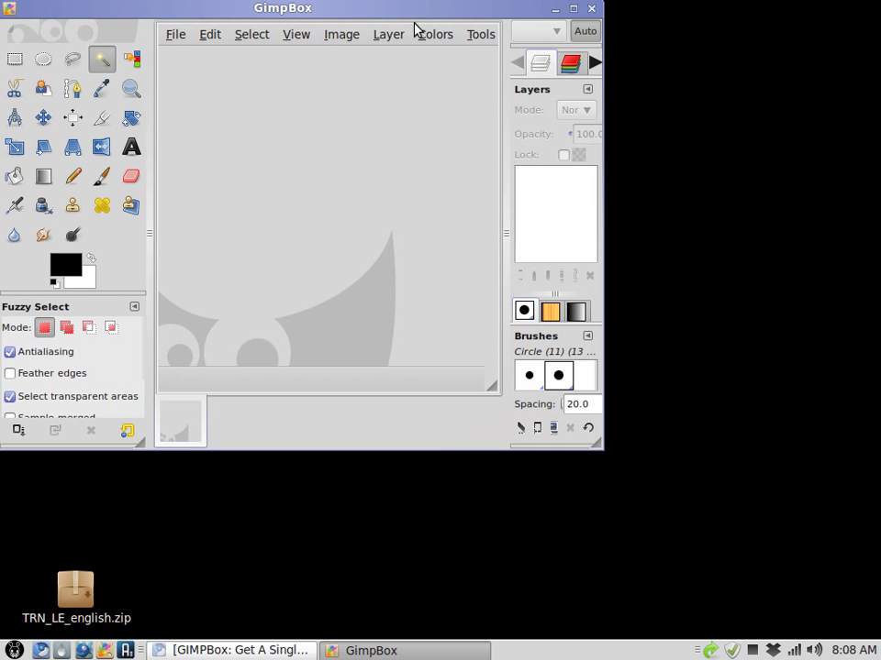
pyautogui.click(572, 9)
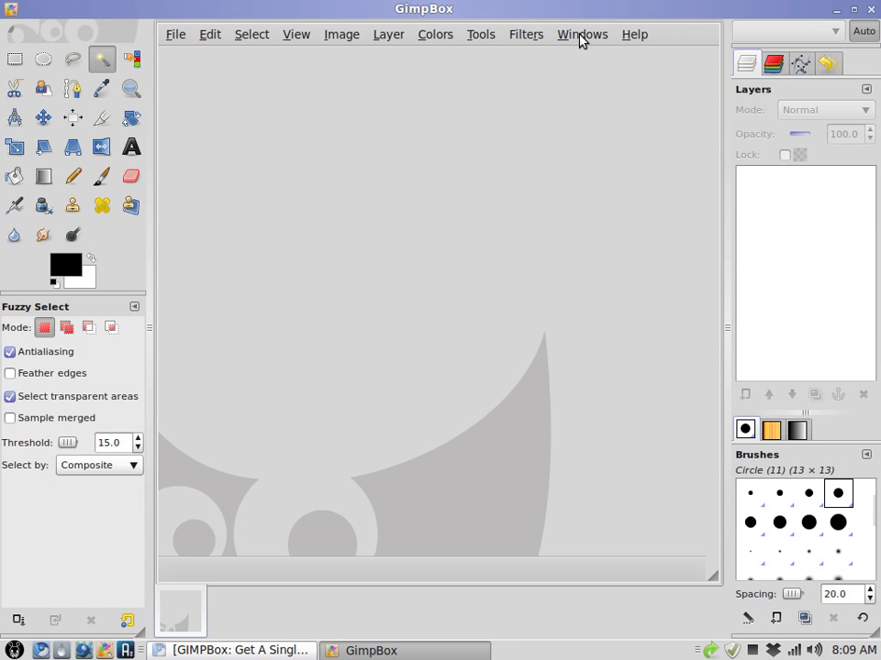
# Browse GimpBox's Windows, File and Filters menus without changing anything.
pyautogui.click(581, 36)
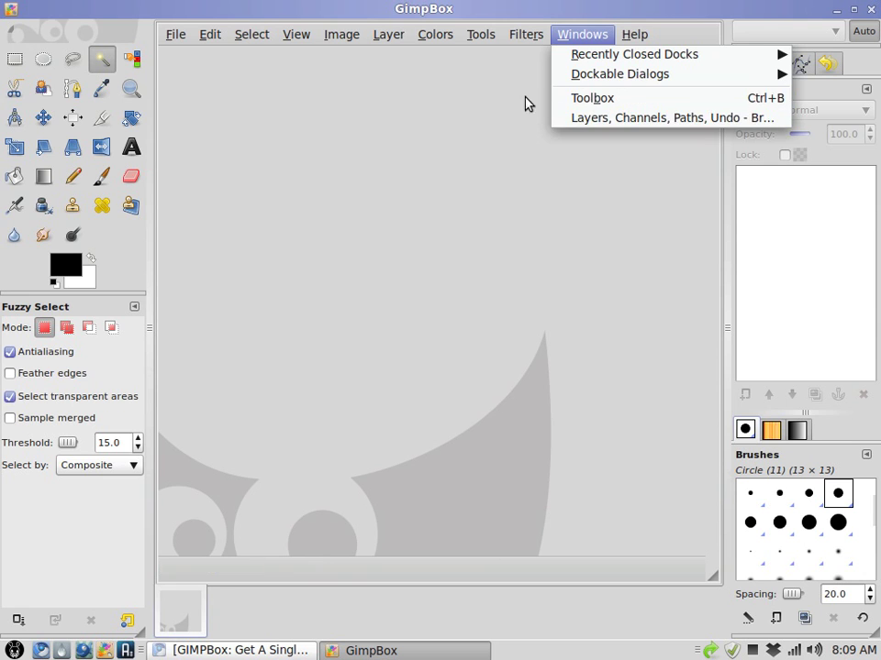
pyautogui.click(502, 103)
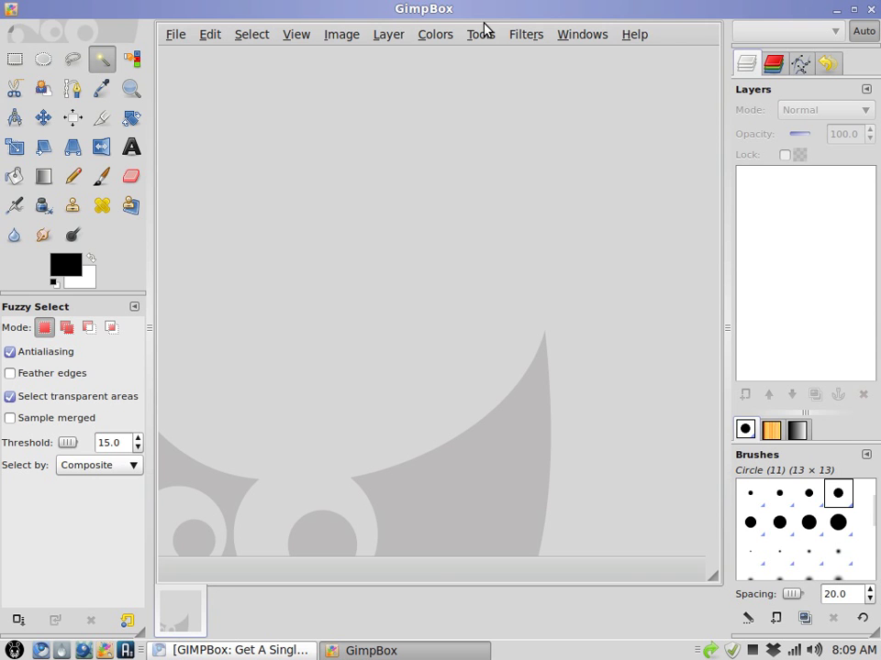
pyautogui.click(176, 37)
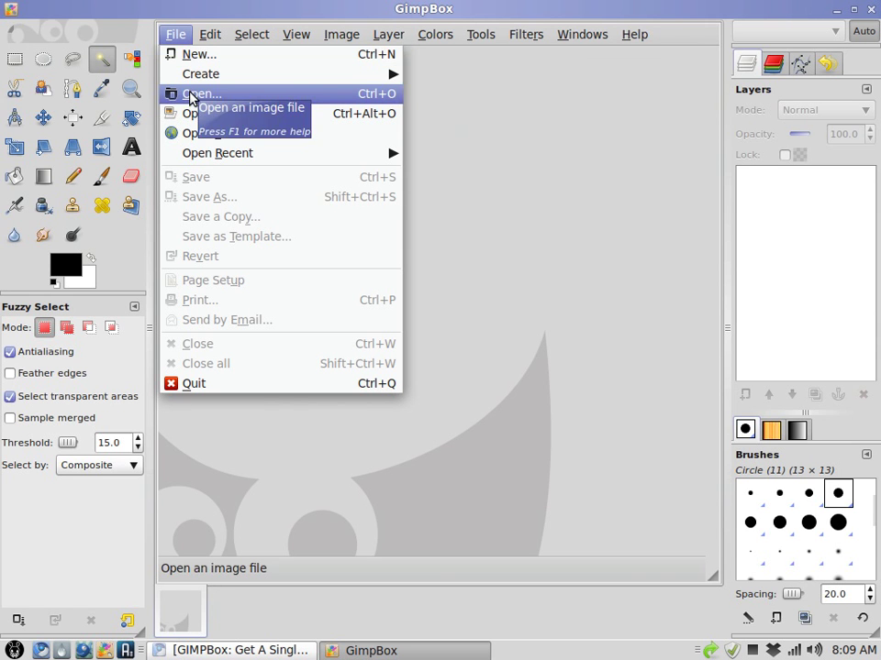
pyautogui.moveTo(525, 34)
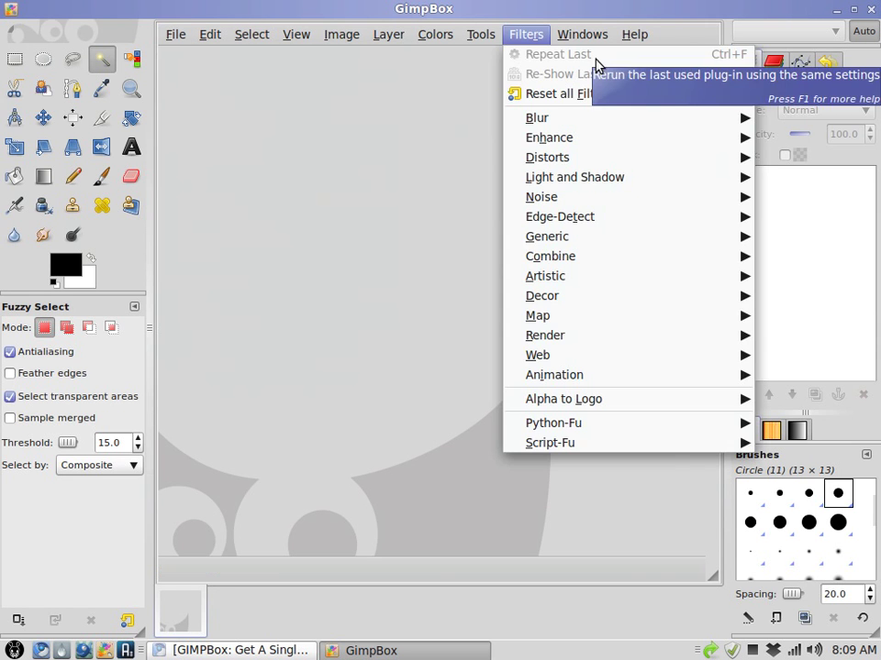
pyautogui.click(286, 112)
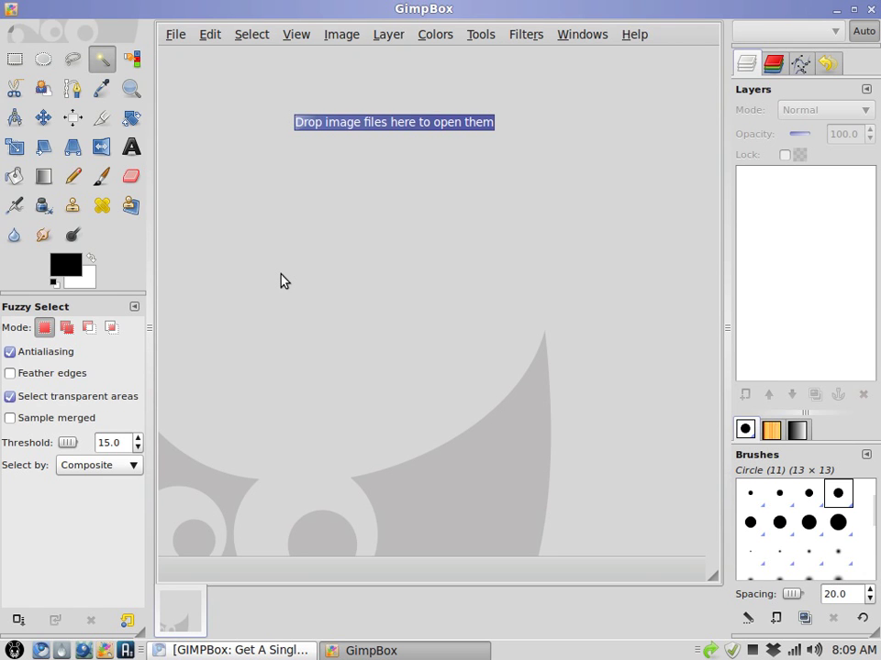
# Close GimpBox and browse to the Pictures folder inside the Home Folder.
pyautogui.click(871, 9)
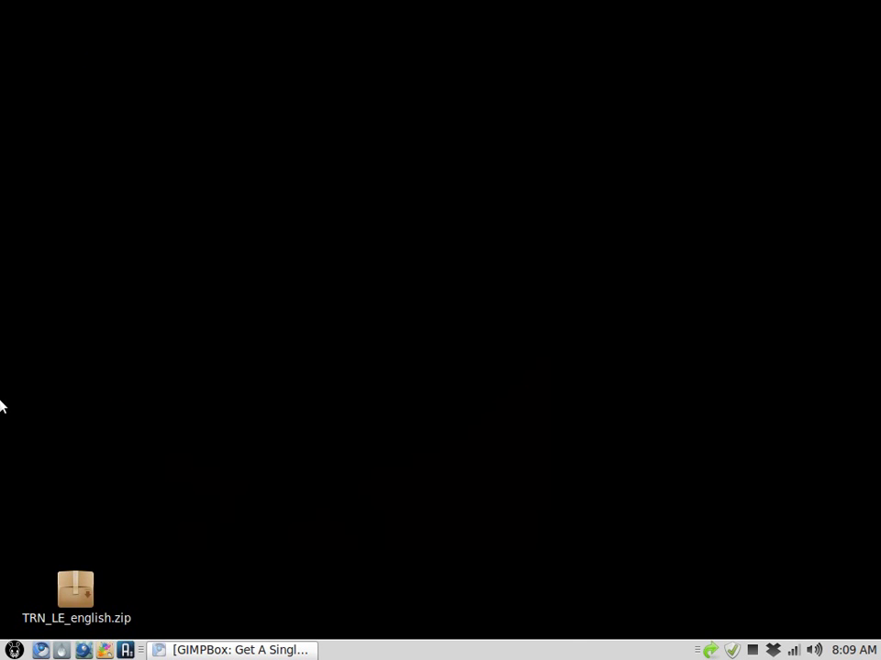
pyautogui.click(13, 651)
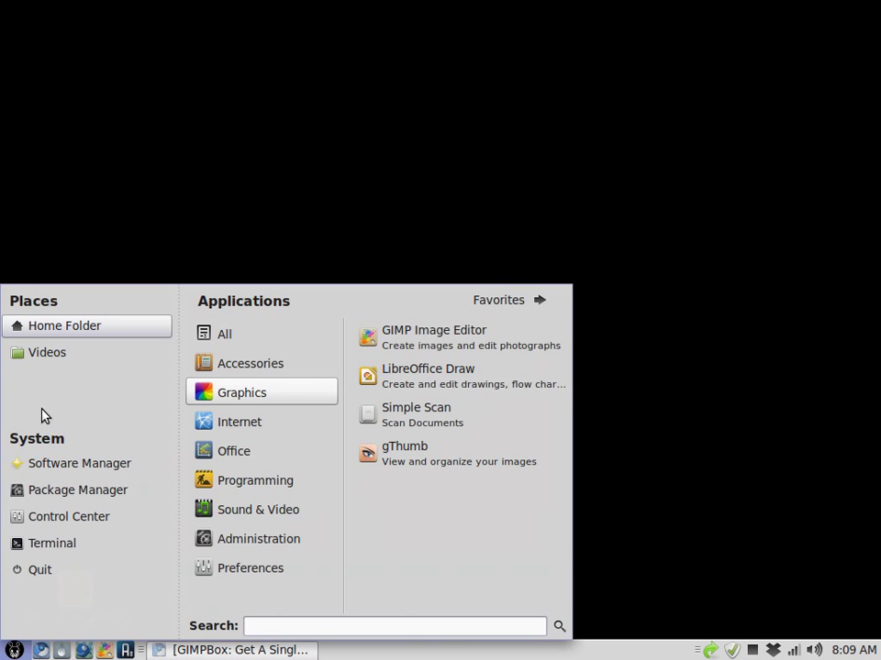
pyautogui.click(81, 331)
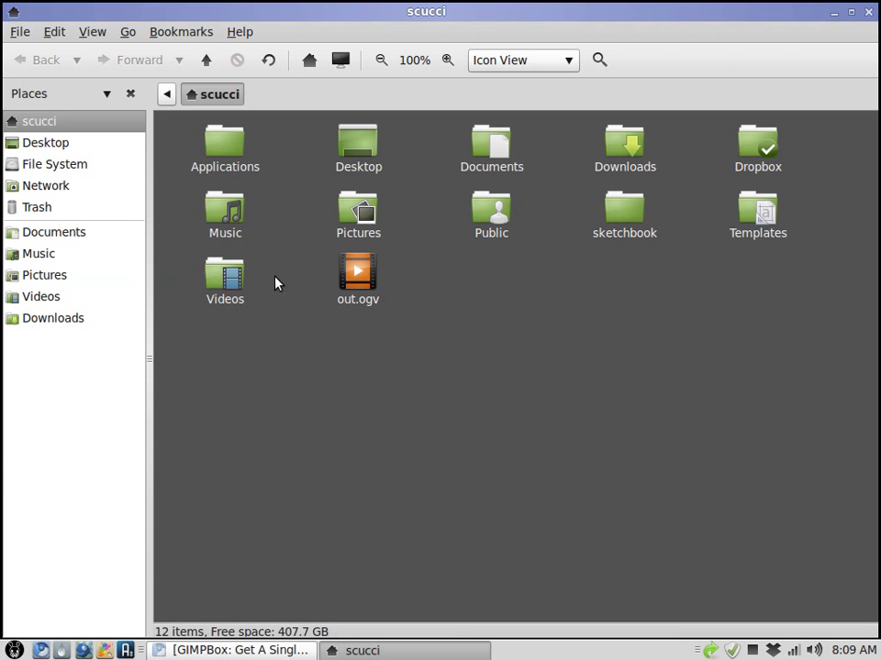
pyautogui.doubleClick(356, 205)
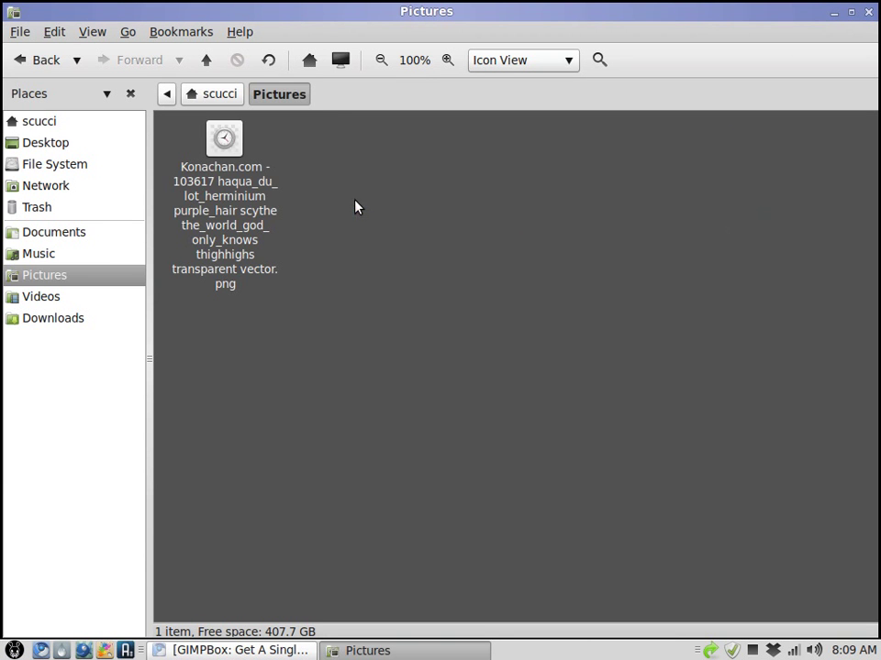
# Open the Konachan PNG in GIMP Image Editor through Open With.
pyautogui.rightClick(257, 200)
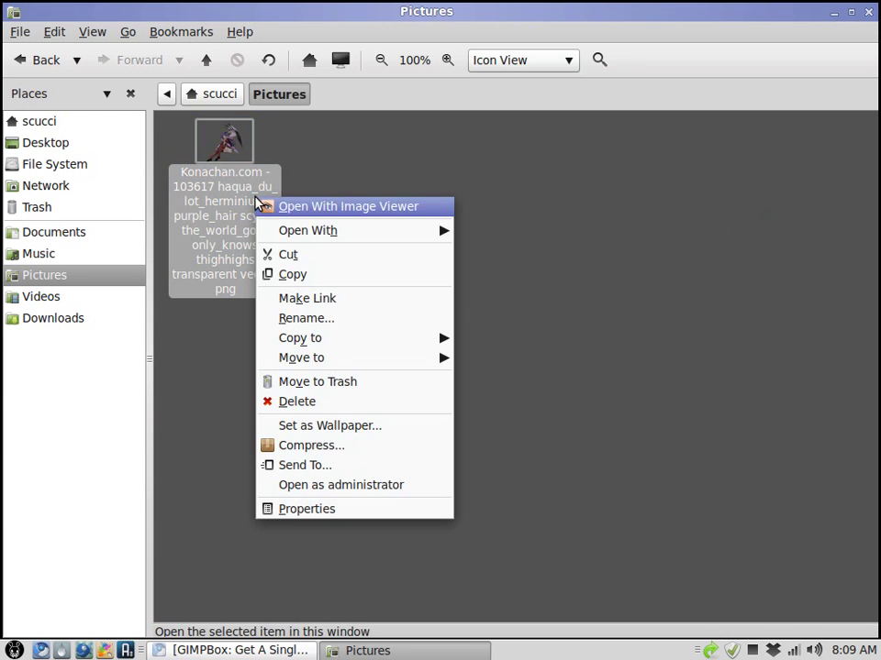
pyautogui.moveTo(290, 235)
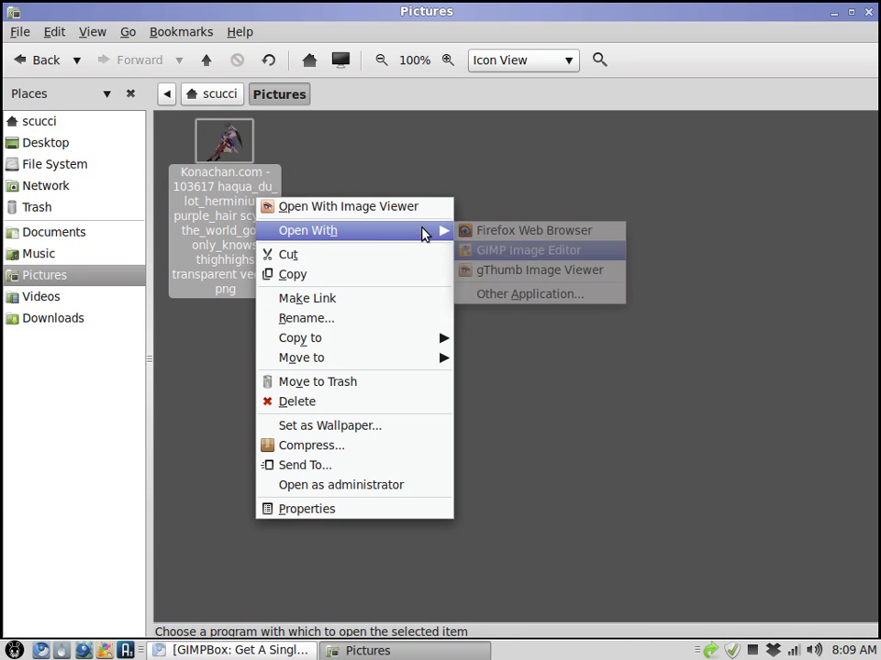
pyautogui.moveTo(394, 229)
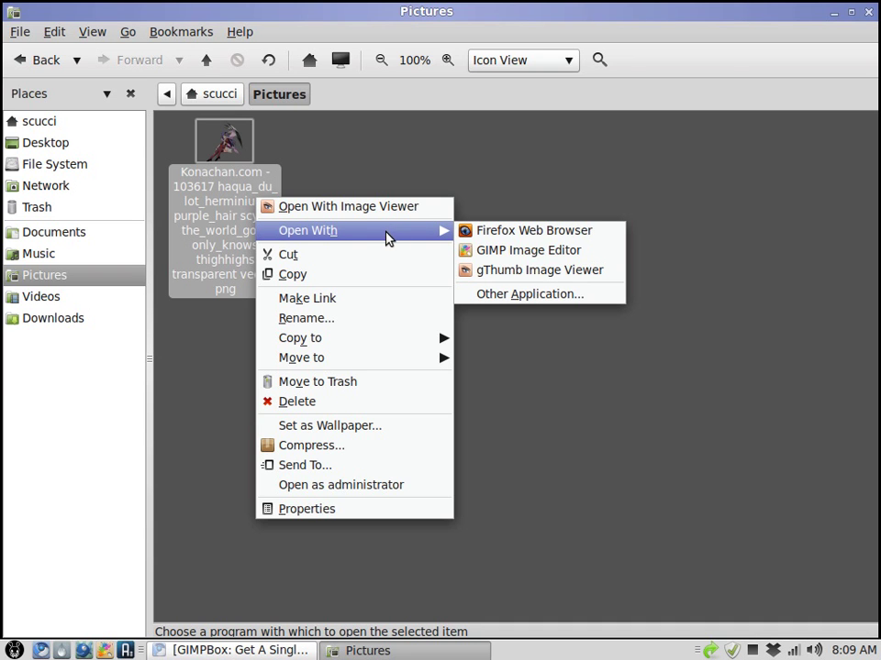
pyautogui.click(491, 253)
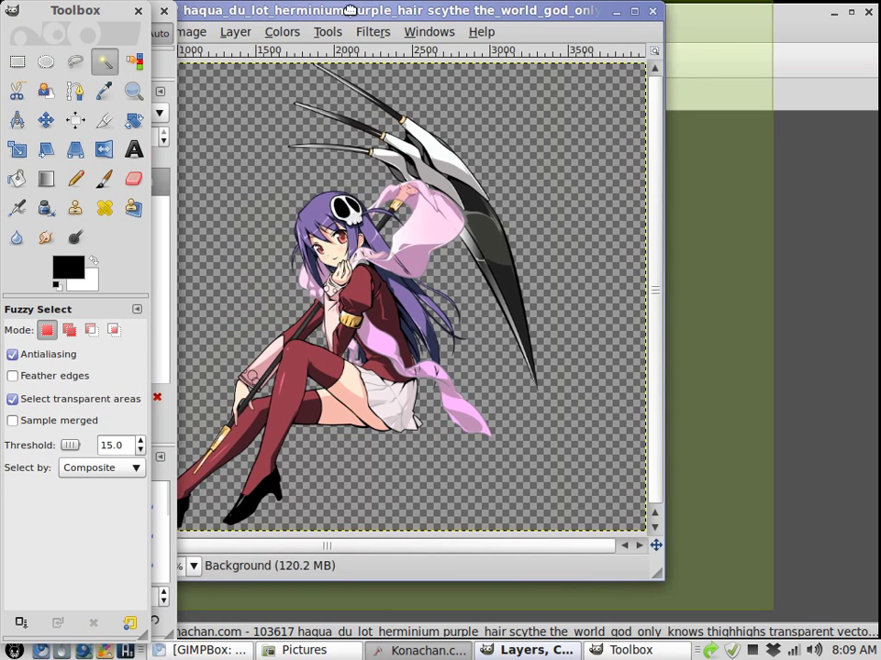
# Close the Konachan image and quit GIMP, then bring up the PNG's Open With options.
pyautogui.doubleClick(350, 11)
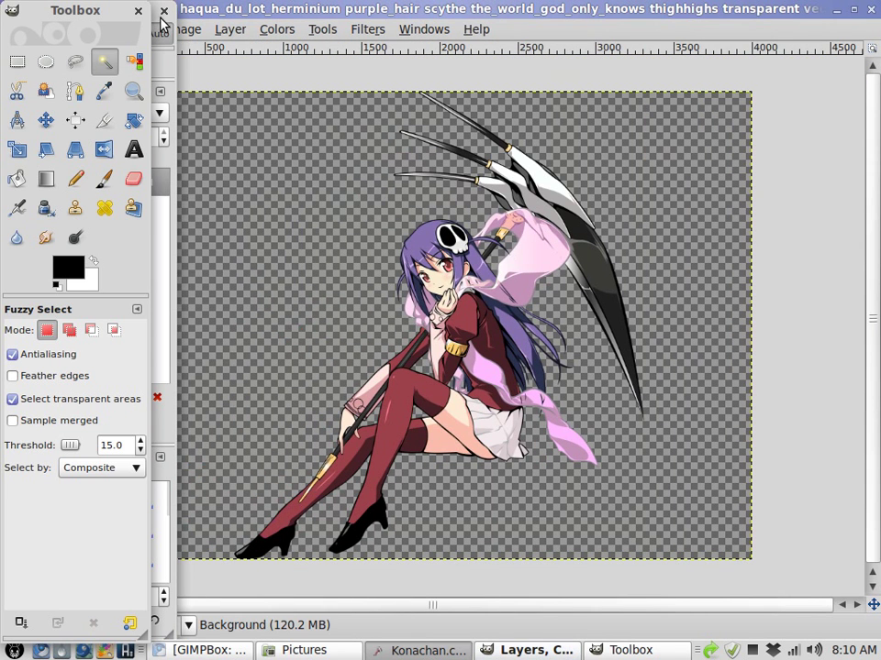
pyautogui.click(853, 9)
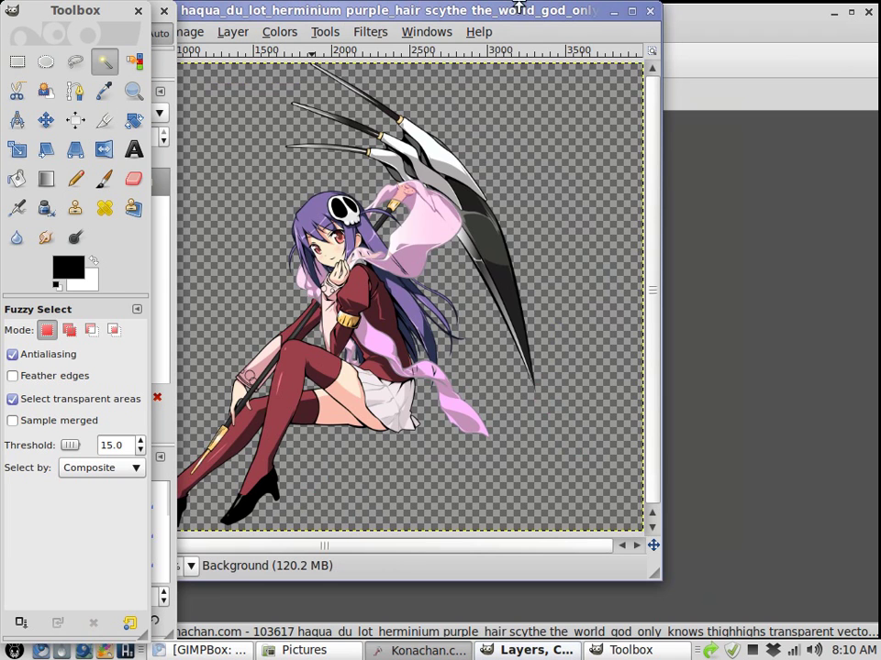
pyautogui.click(651, 12)
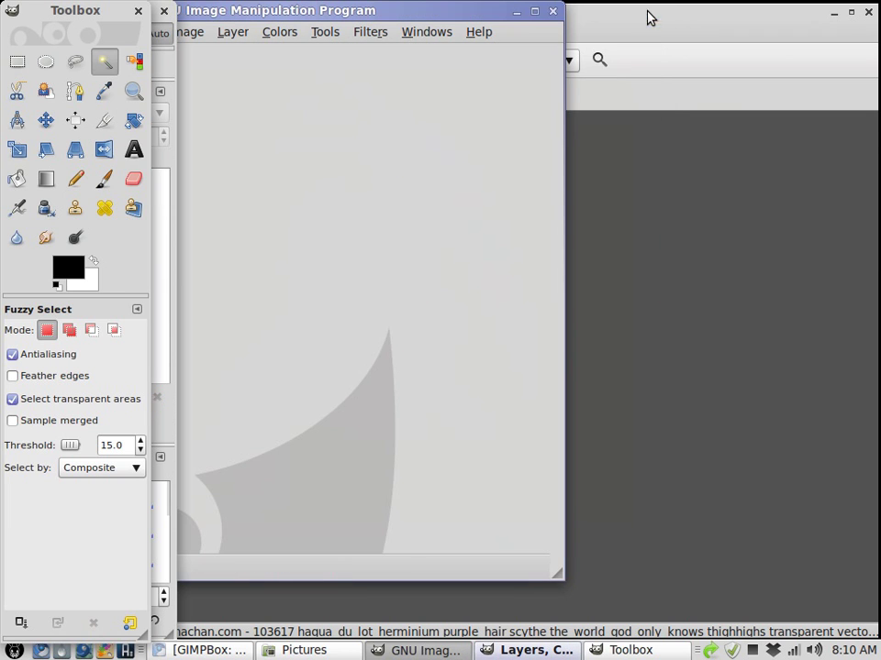
pyautogui.click(552, 13)
pyautogui.rightClick(203, 234)
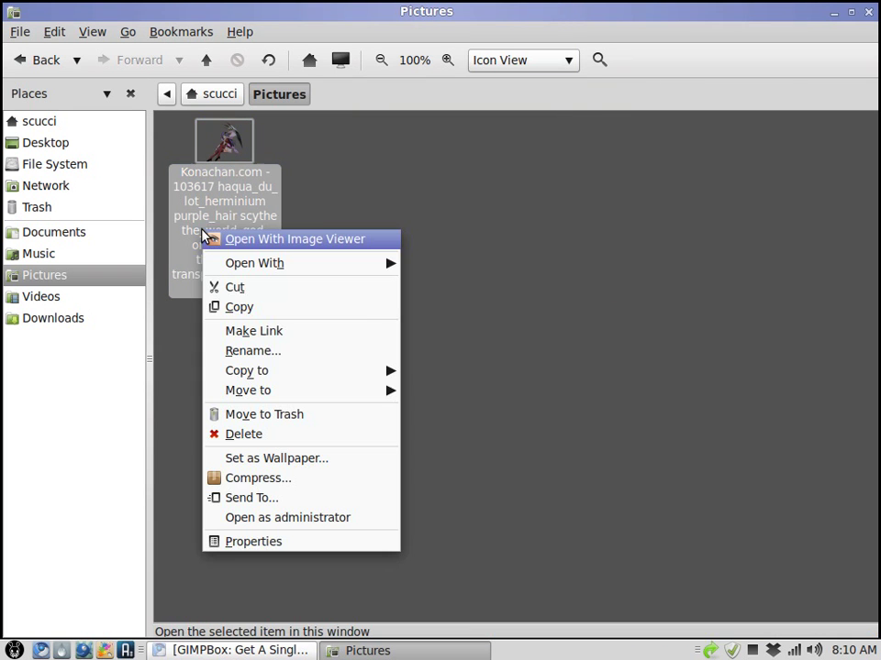
pyautogui.moveTo(266, 262)
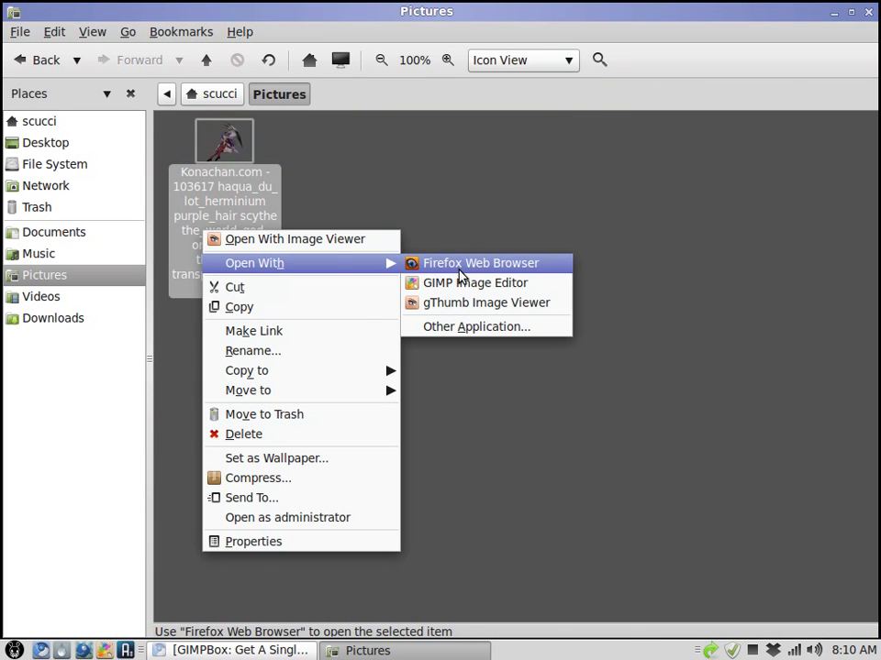
# Choose Other Application for the PNG and check the GIMP launcher's command.
pyautogui.click(475, 332)
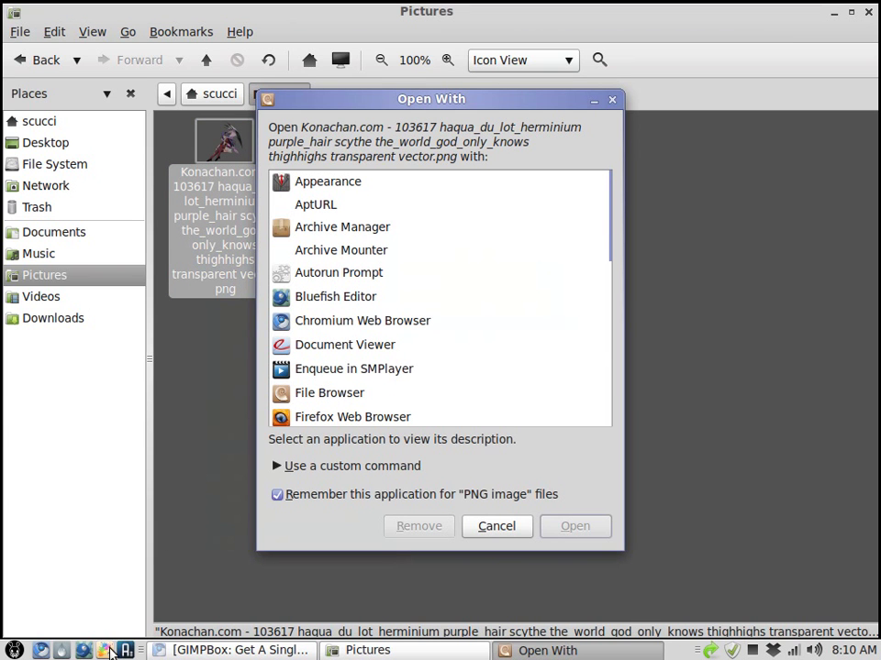
pyautogui.rightClick(107, 651)
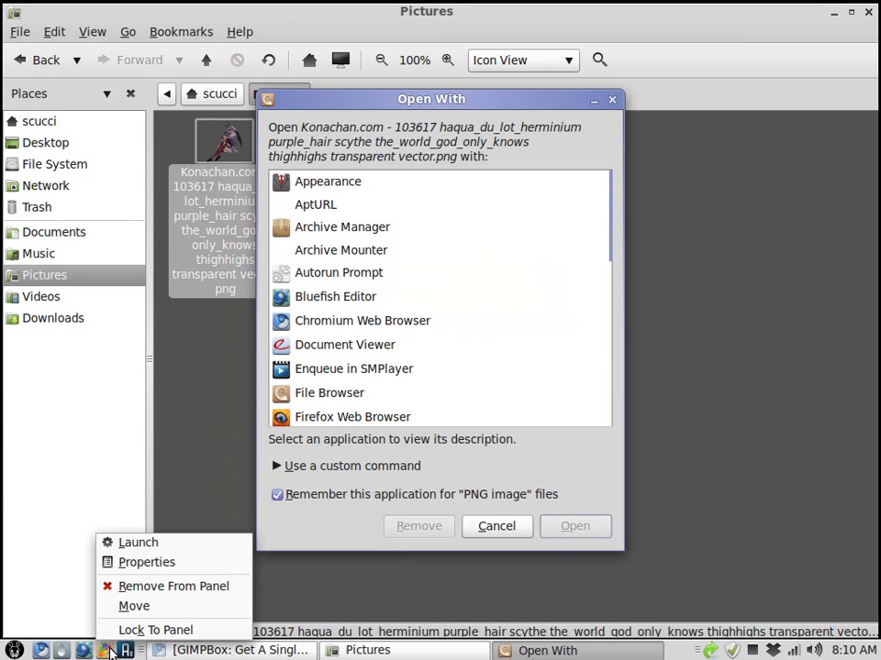
pyautogui.click(167, 564)
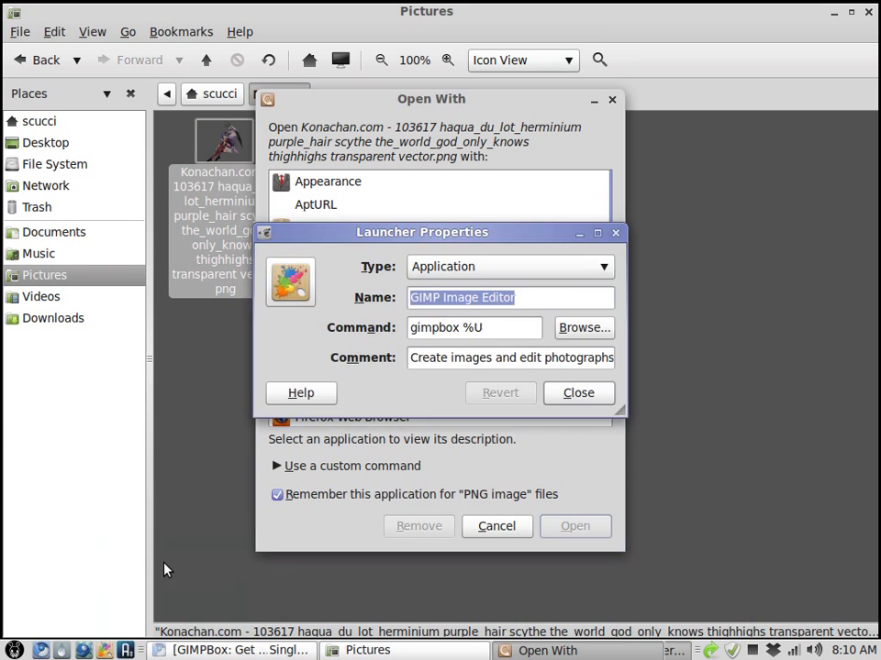
pyautogui.click(558, 400)
pyautogui.scroll(-10, 346, 284)
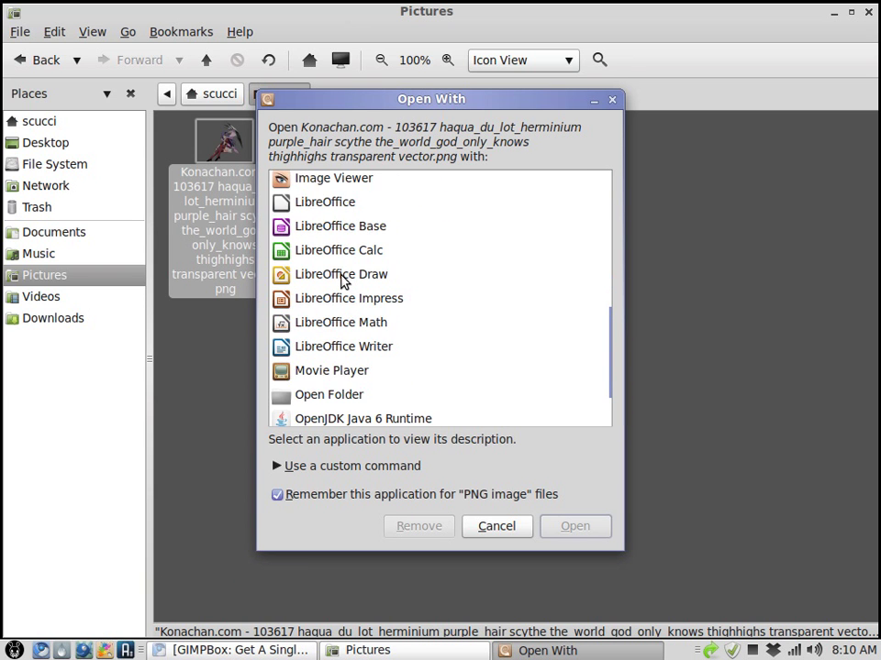
pyautogui.scroll(7, 344, 281)
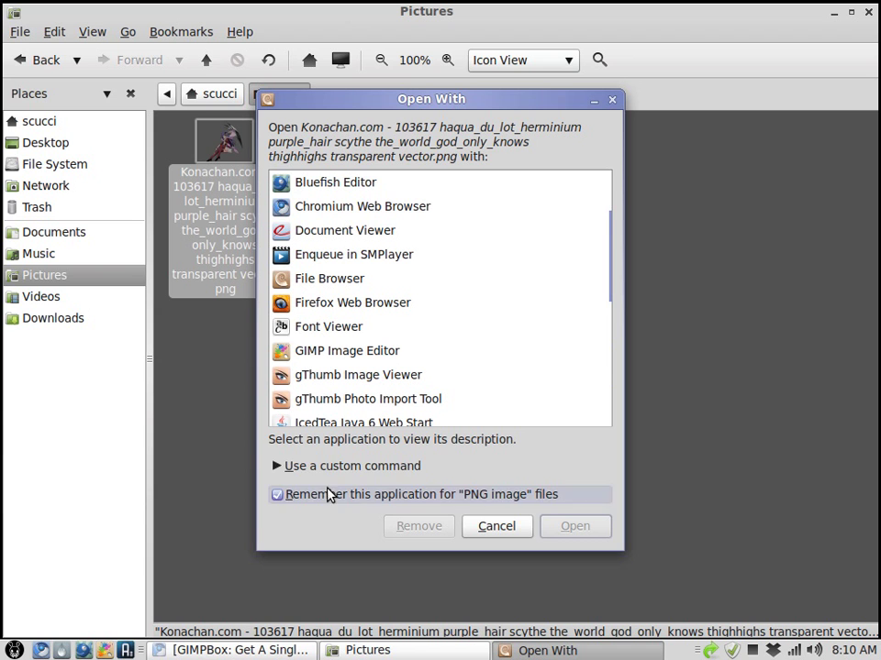
# Under Use a custom command, select GIMP Image Editor and change the command to gimpbox.
pyautogui.click(309, 467)
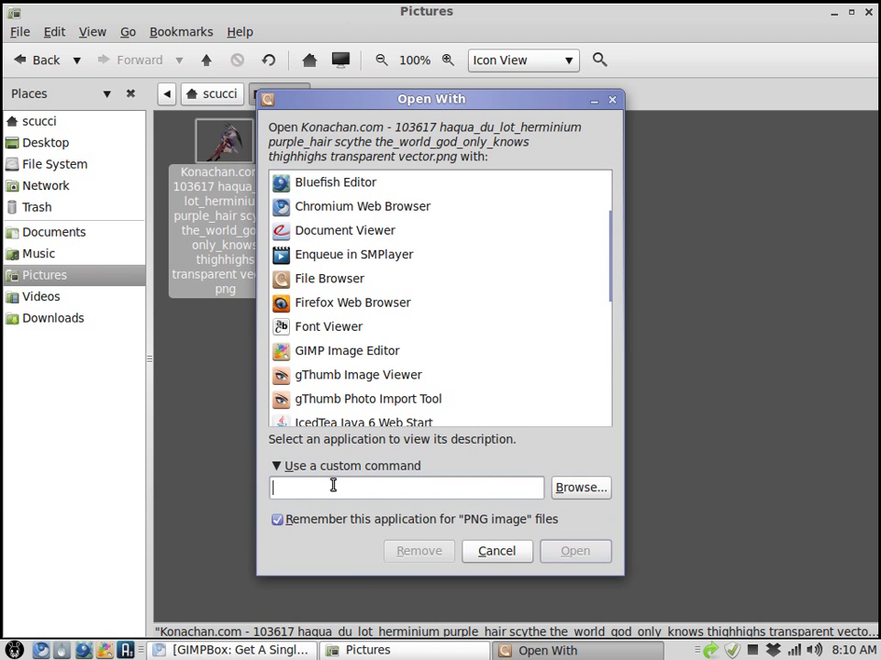
pyautogui.scroll(-8, 373, 353)
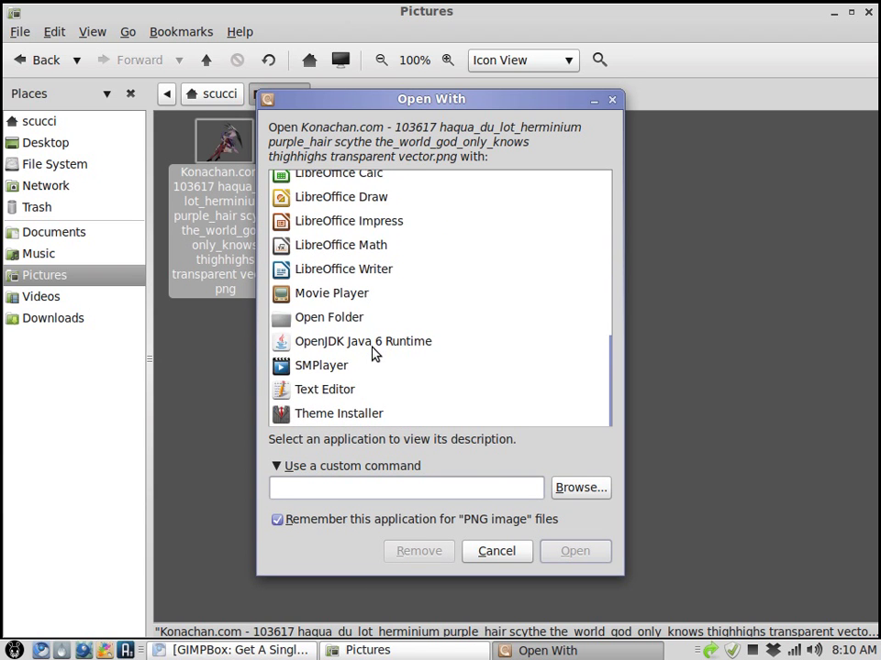
pyautogui.scroll(9, 373, 353)
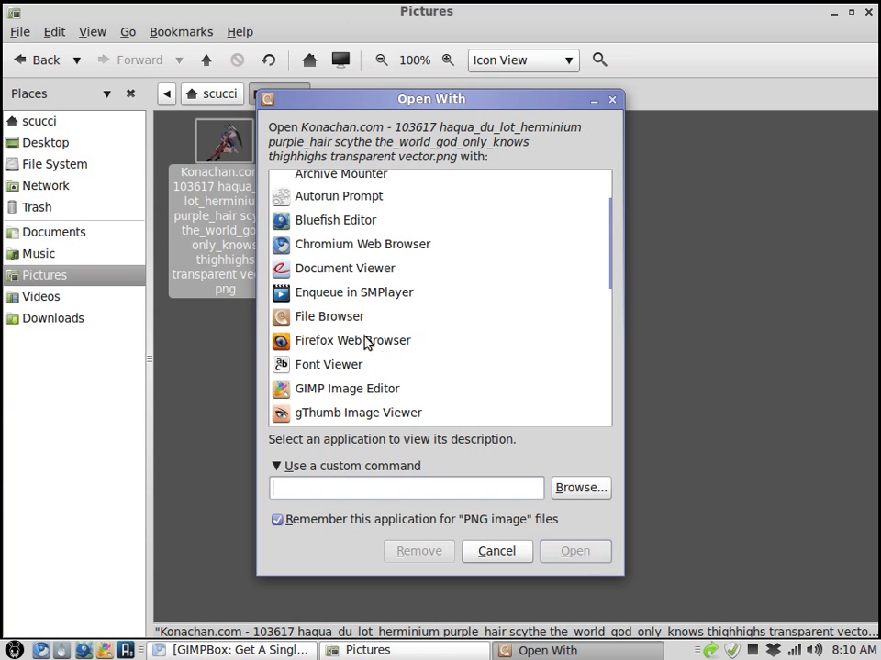
pyautogui.click(350, 388)
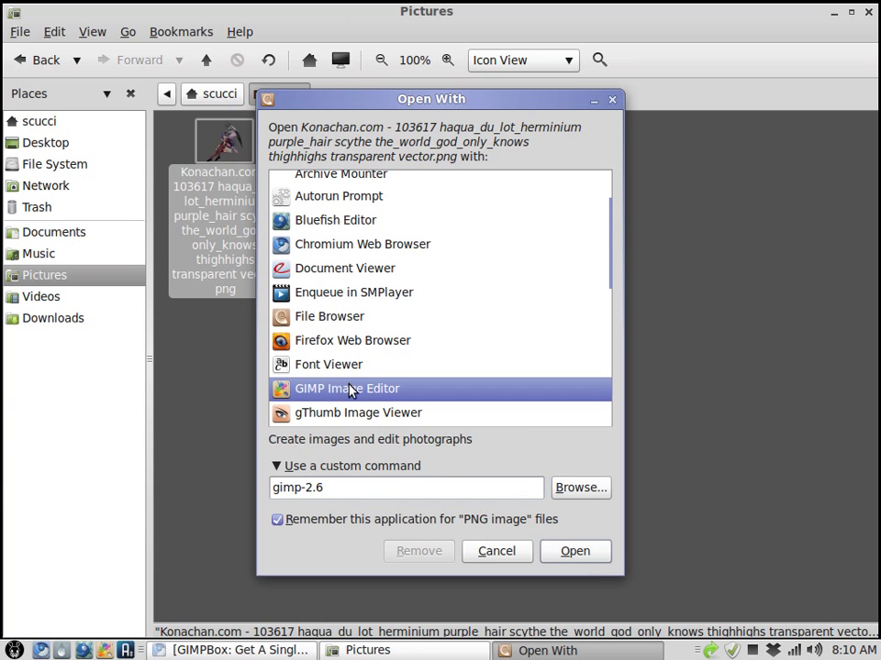
pyautogui.click(351, 491)
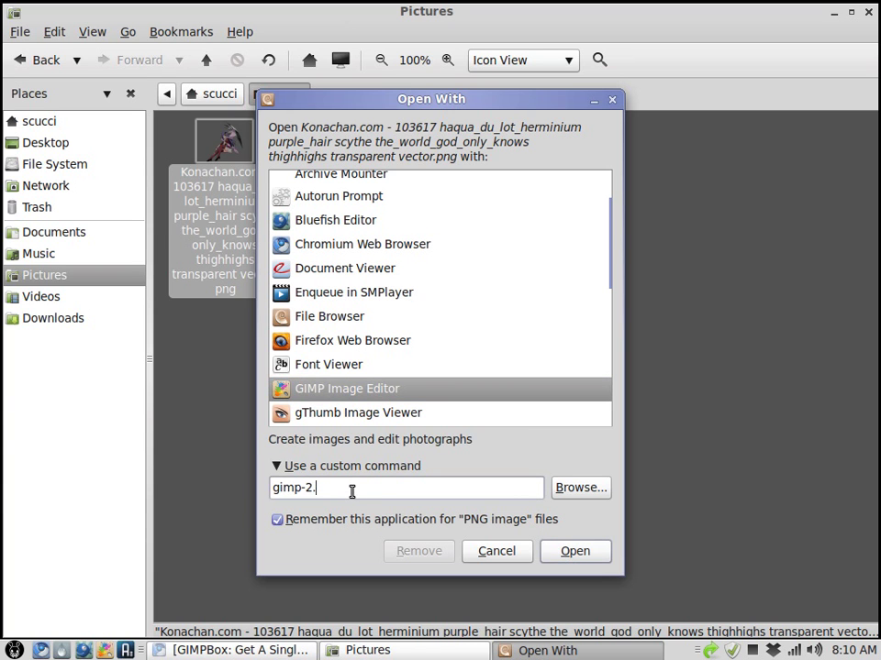
pyautogui.write('box')
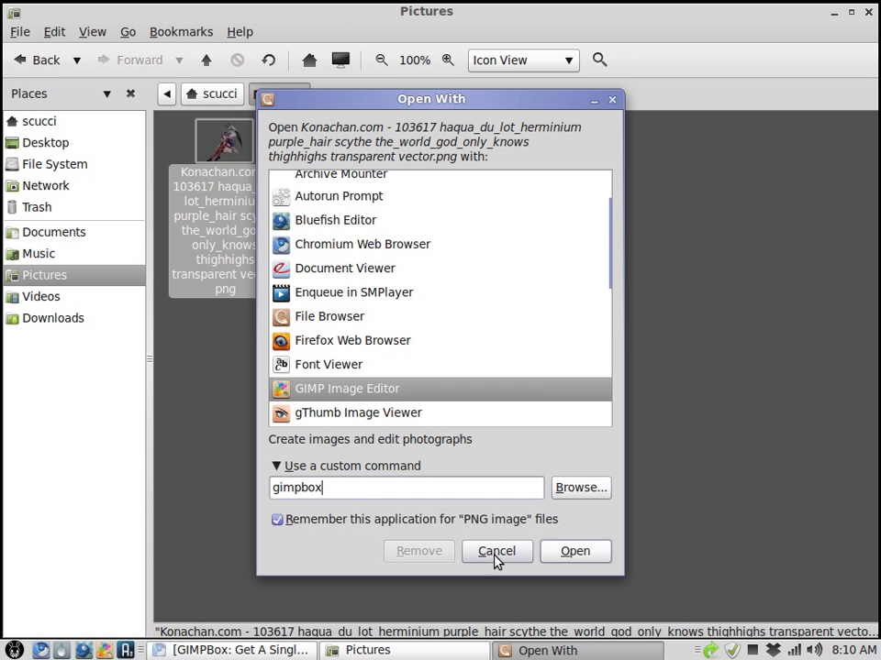
# Open the Konachan PNG with gimpbox, close it, then reopen it via Open With and close it.
pyautogui.click(574, 551)
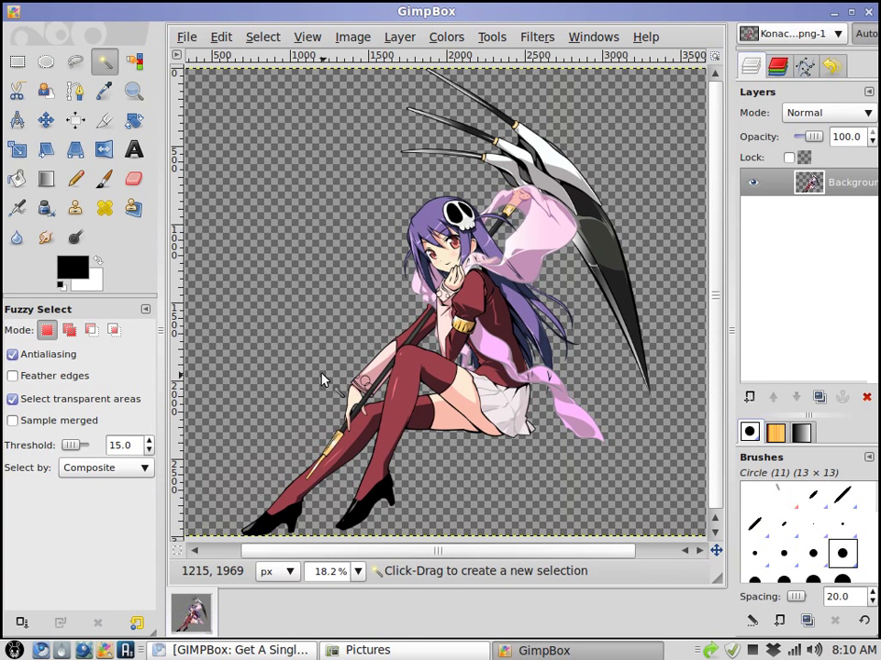
pyautogui.click(868, 13)
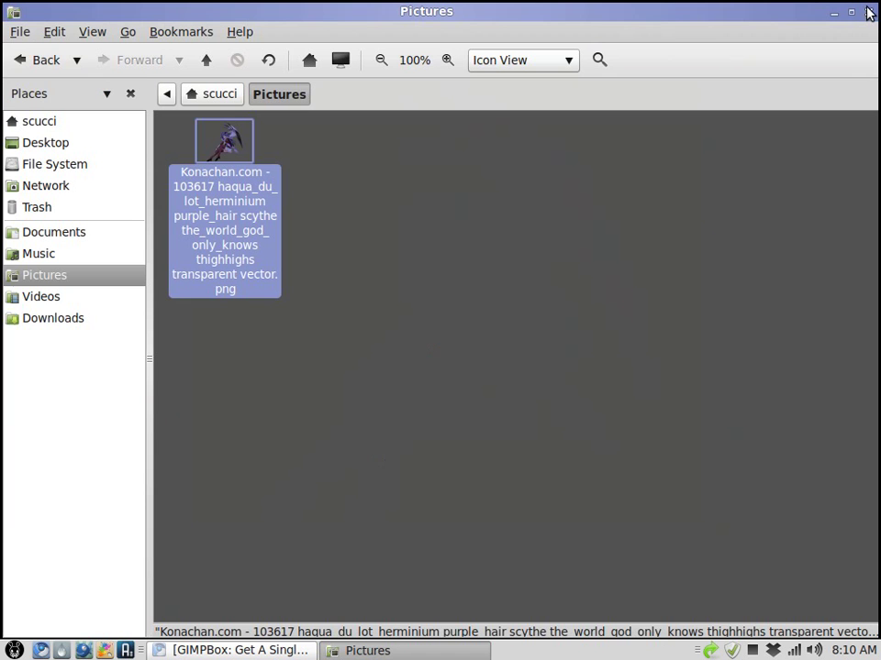
pyautogui.rightClick(275, 238)
pyautogui.moveTo(315, 266)
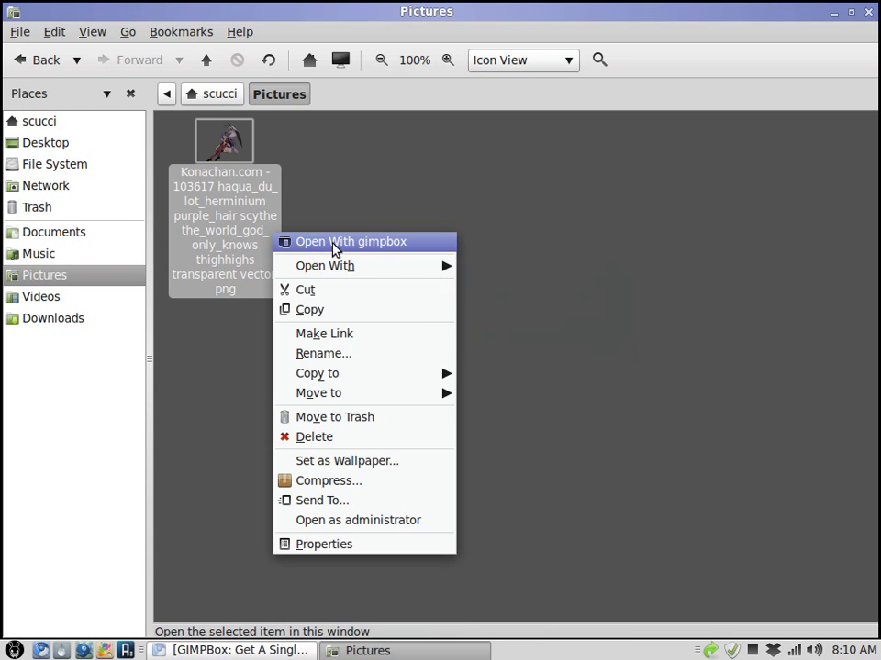
pyautogui.moveTo(342, 274)
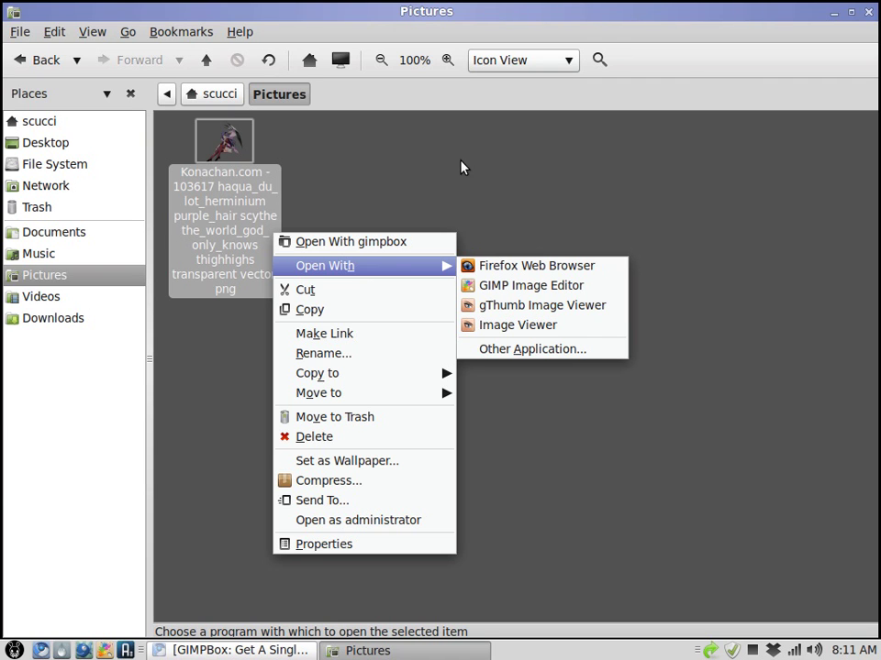
pyautogui.click(358, 241)
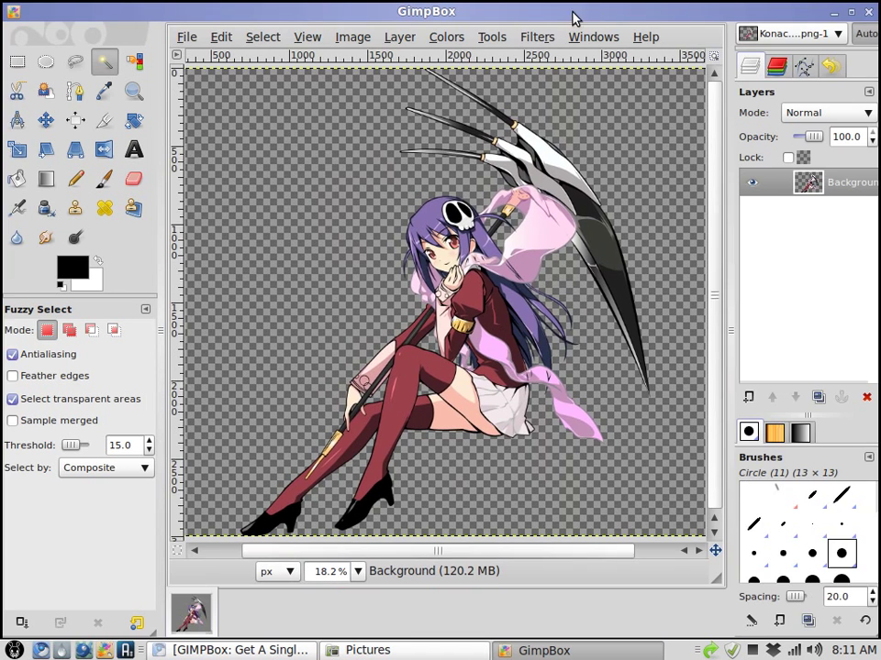
pyautogui.click(868, 12)
# Open the Konachan PNG in gThumb Image Viewer via Other Application, remembered for PNGs.
pyautogui.rightClick(232, 212)
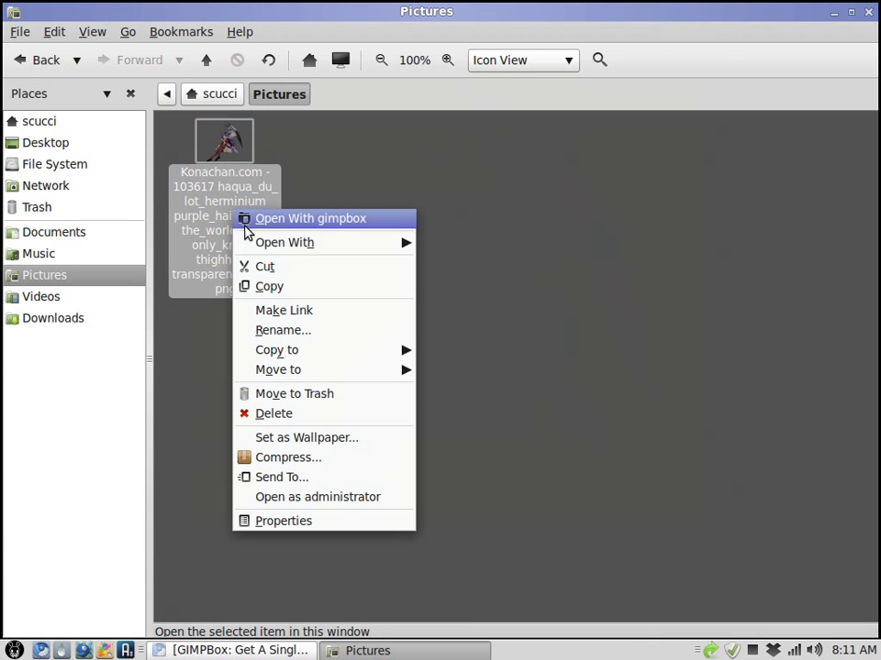
pyautogui.moveTo(261, 242)
pyautogui.click(466, 326)
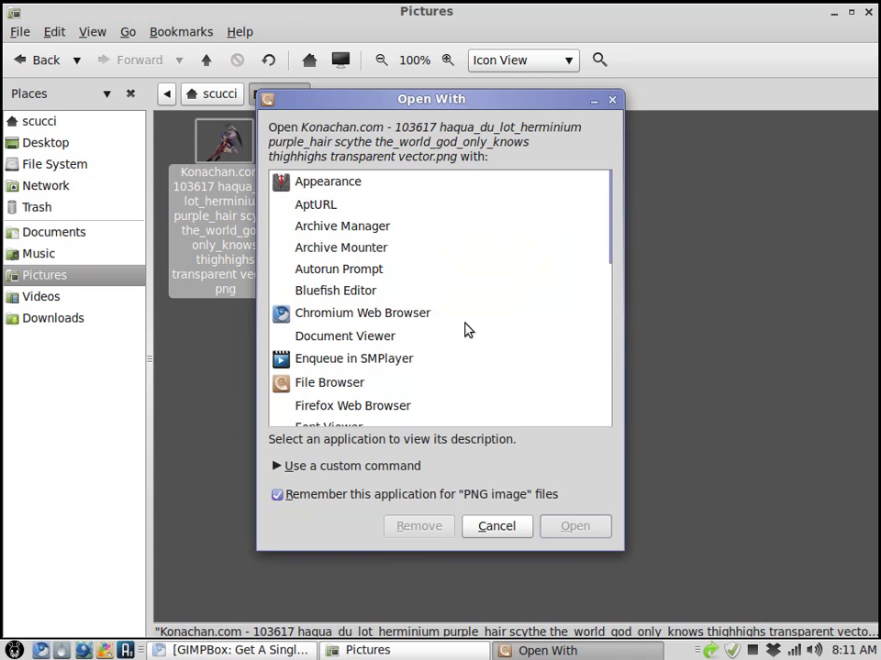
pyautogui.click(419, 298)
pyautogui.scroll(-5, 425, 272)
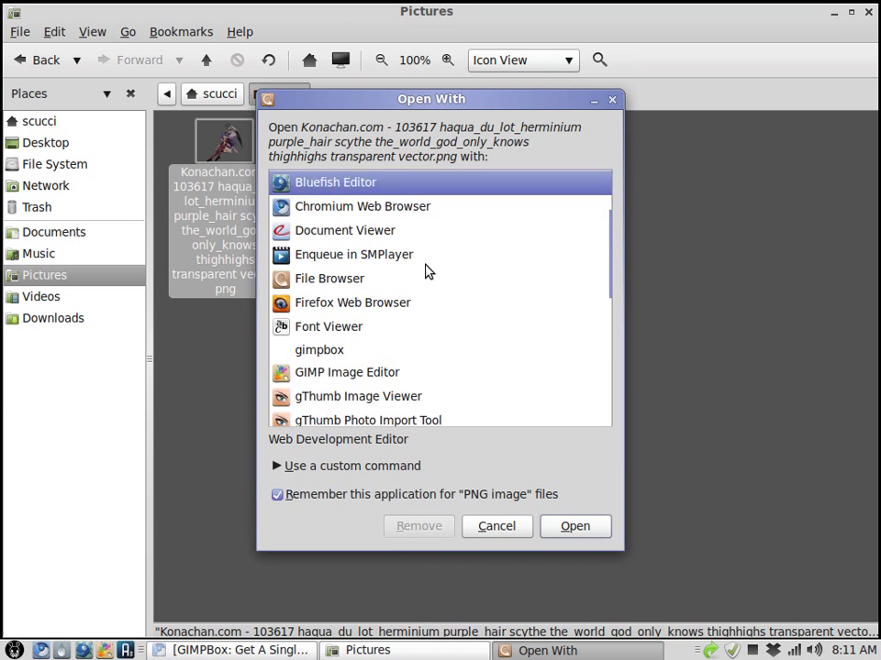
pyautogui.click(323, 312)
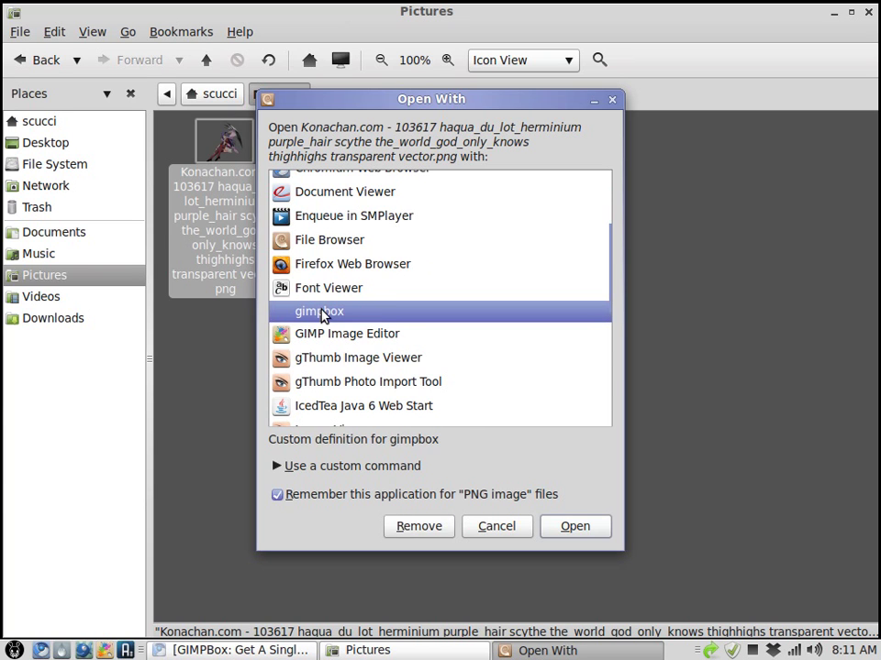
pyautogui.click(331, 338)
pyautogui.click(339, 313)
pyautogui.click(392, 365)
pyautogui.click(566, 527)
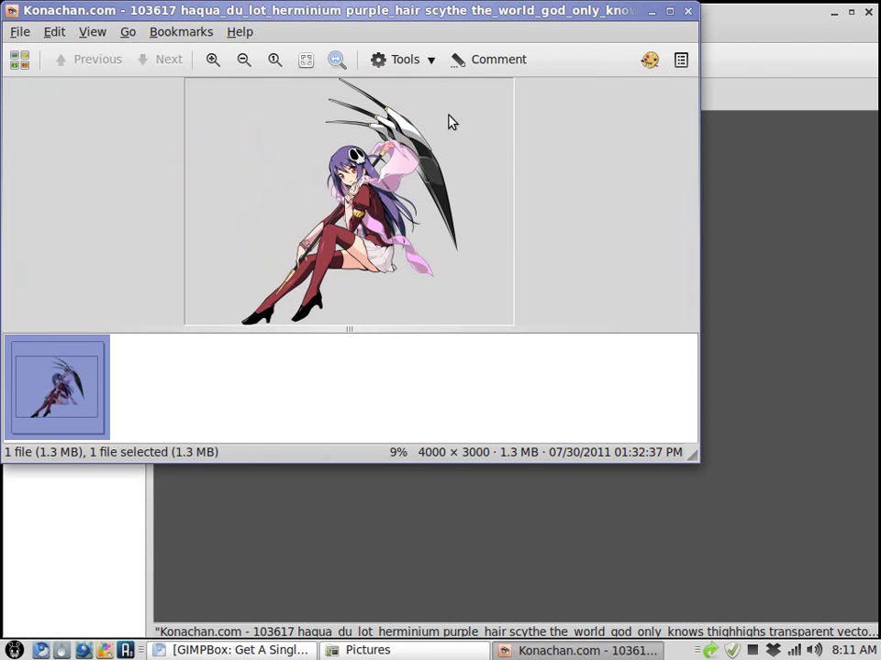
# Close gThumb and reopen the Konachan PNG in Image Viewer, picked under Other Application.
pyautogui.click(684, 11)
pyautogui.rightClick(206, 268)
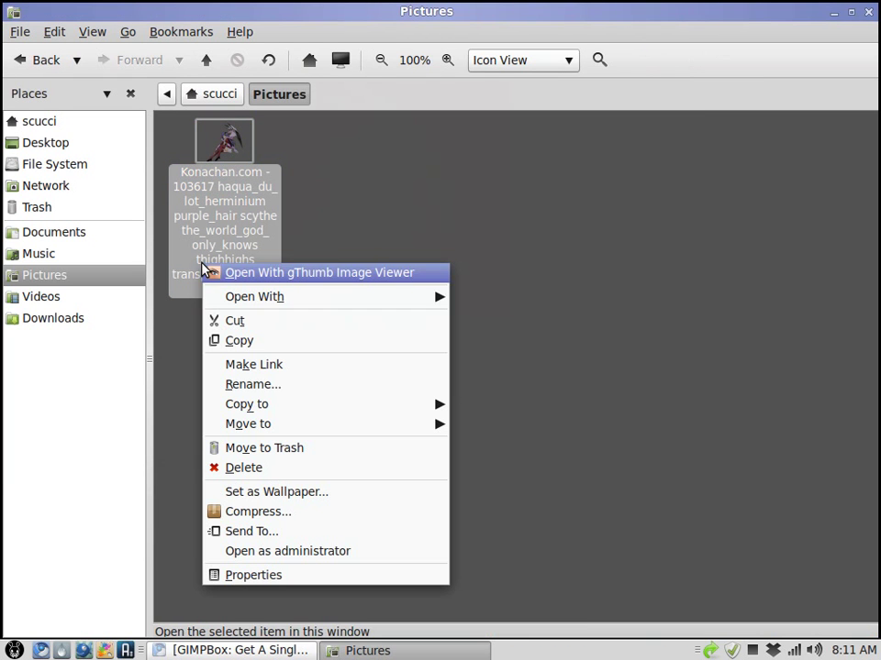
pyautogui.moveTo(241, 299)
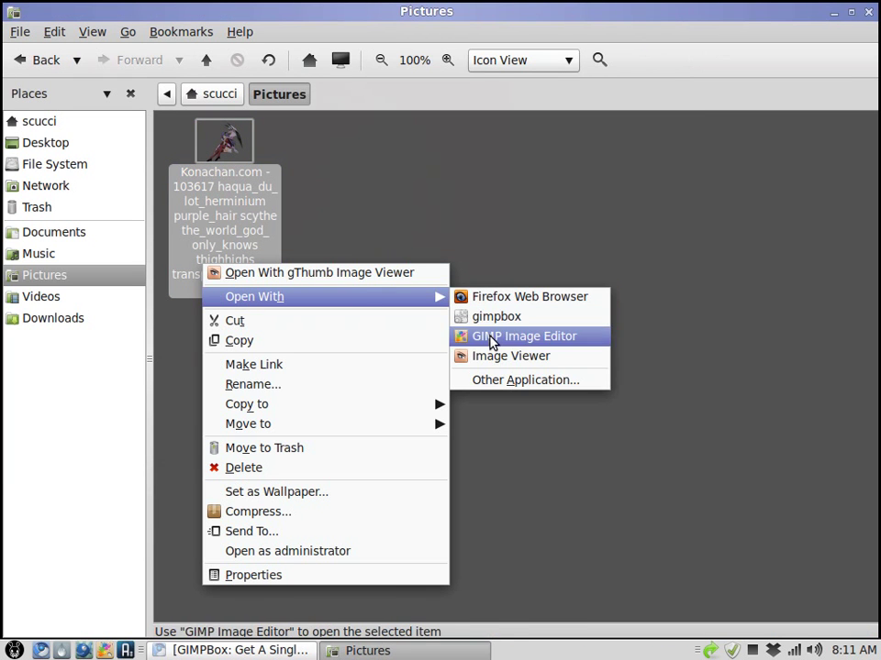
pyautogui.click(513, 384)
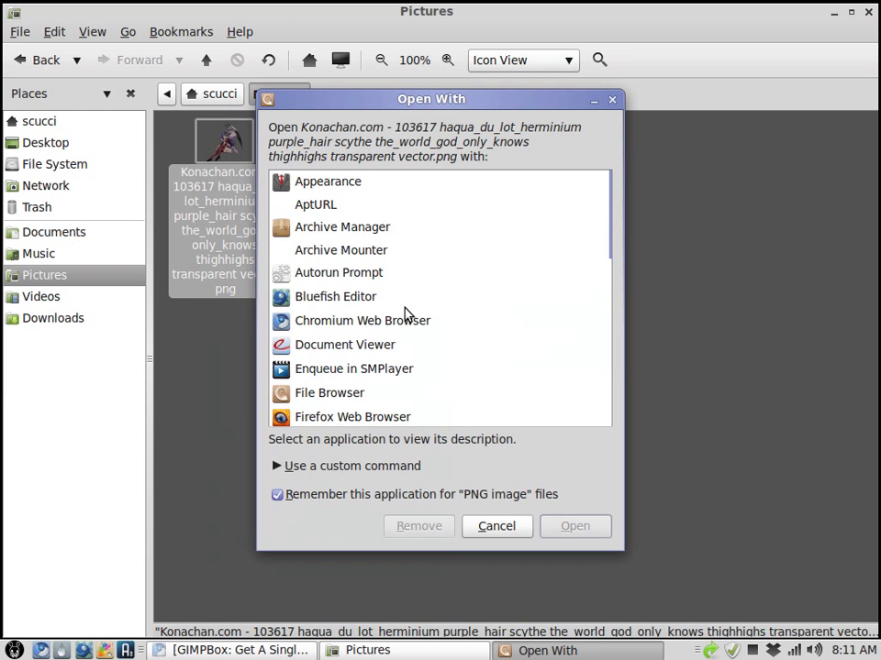
pyautogui.scroll(-3, 405, 314)
pyautogui.scroll(-5, 404, 314)
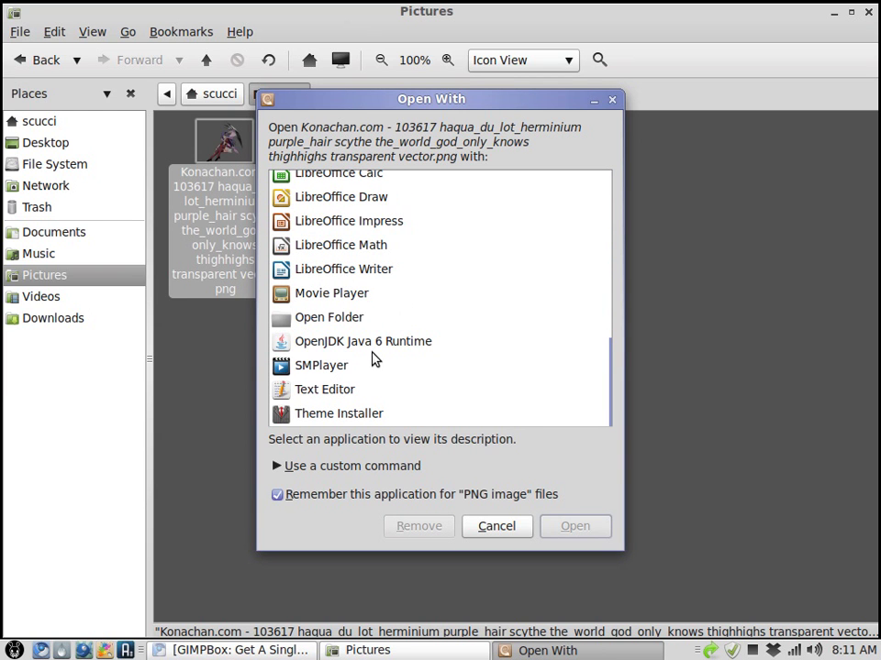
pyautogui.scroll(8, 373, 359)
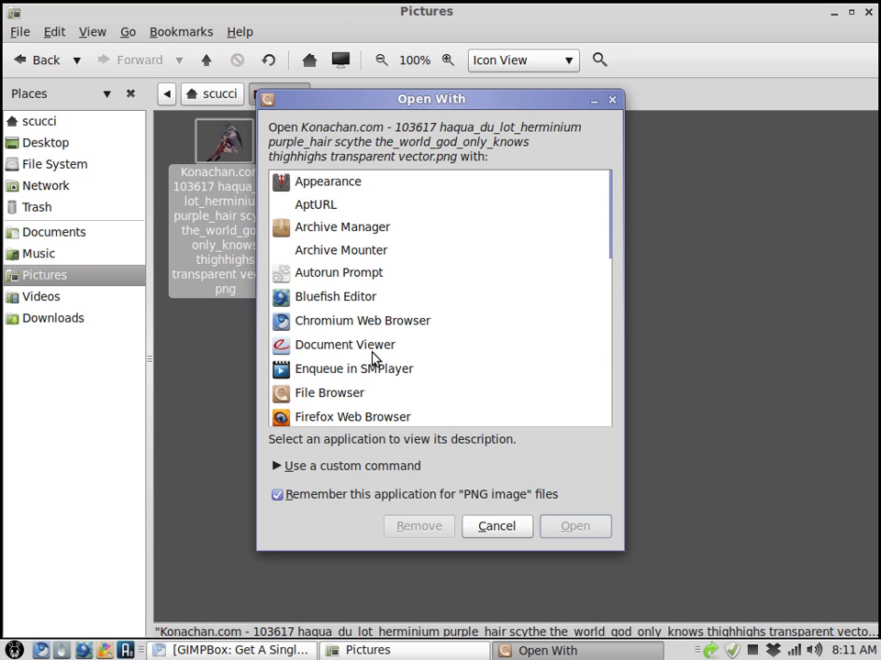
pyautogui.scroll(-3, 373, 359)
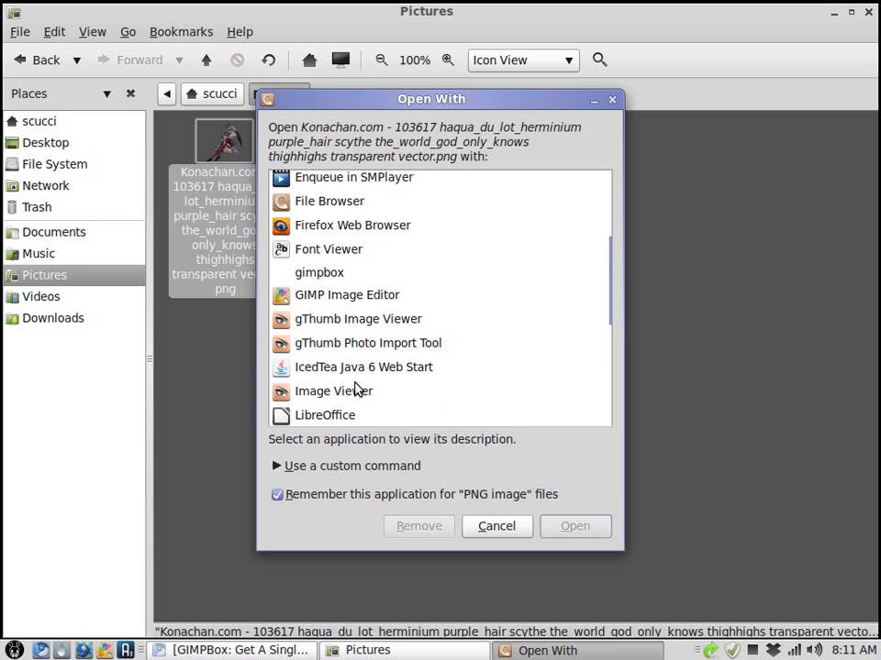
pyautogui.click(357, 389)
pyautogui.click(570, 524)
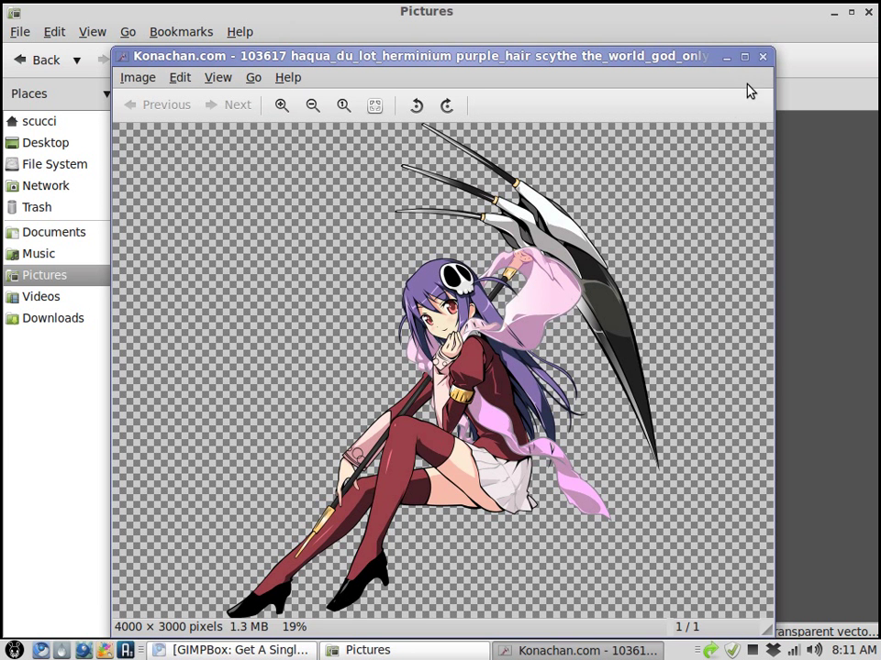
# Close Image Viewer, open the PNG with gimpbox via Open With, then close GimpBox and Pictures.
pyautogui.click(762, 58)
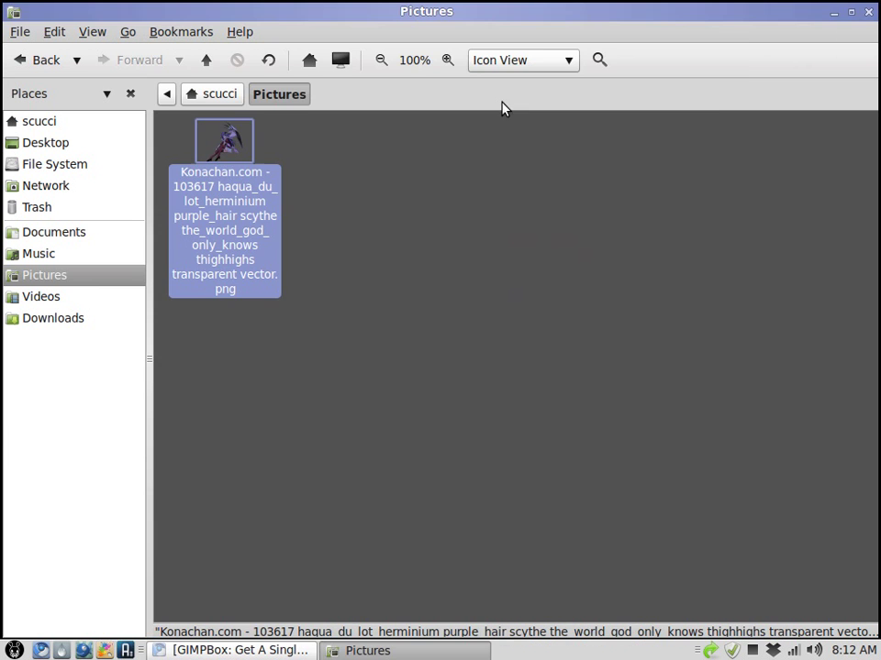
pyautogui.rightClick(255, 187)
pyautogui.moveTo(302, 213)
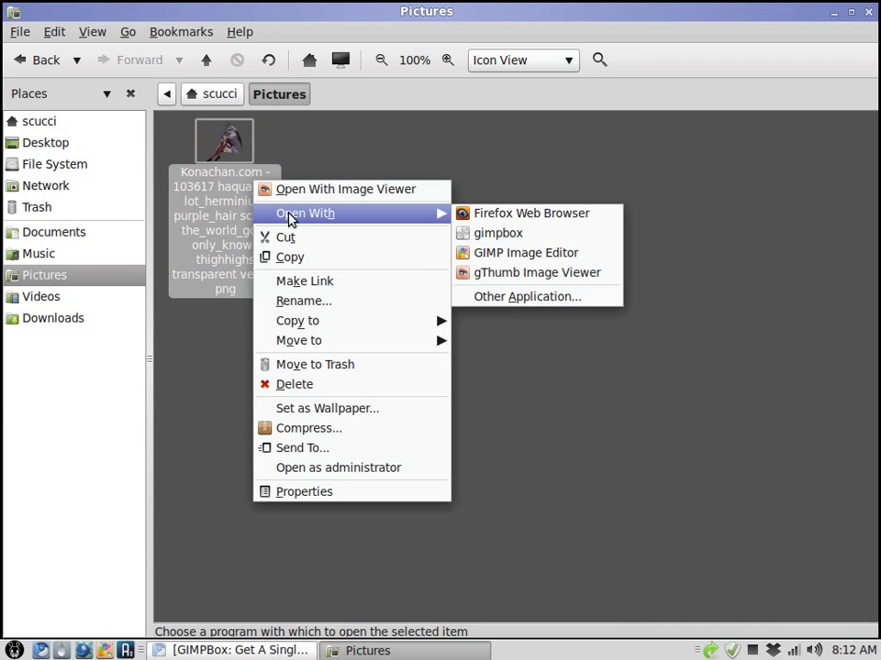
pyautogui.click(511, 240)
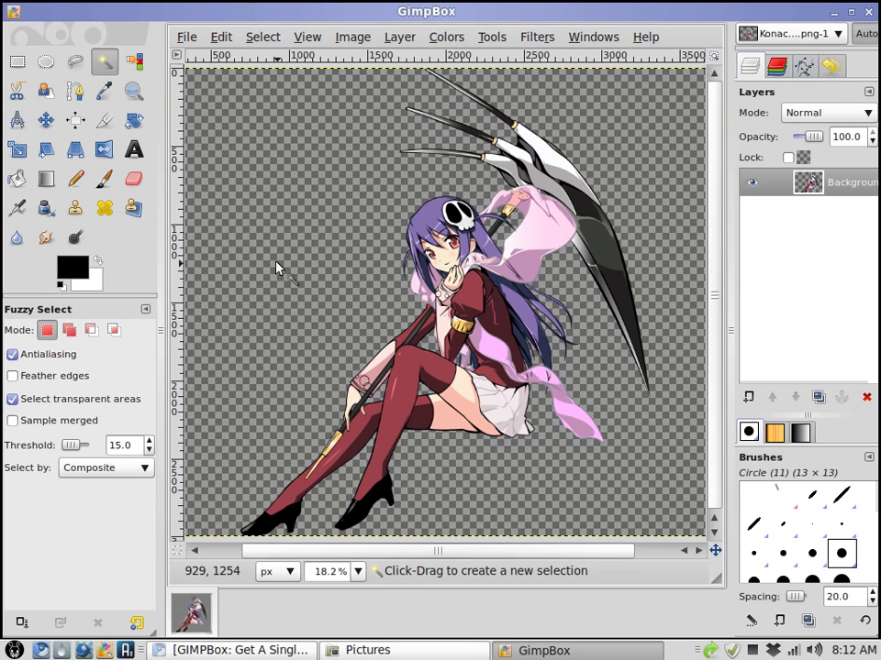
pyautogui.click(869, 12)
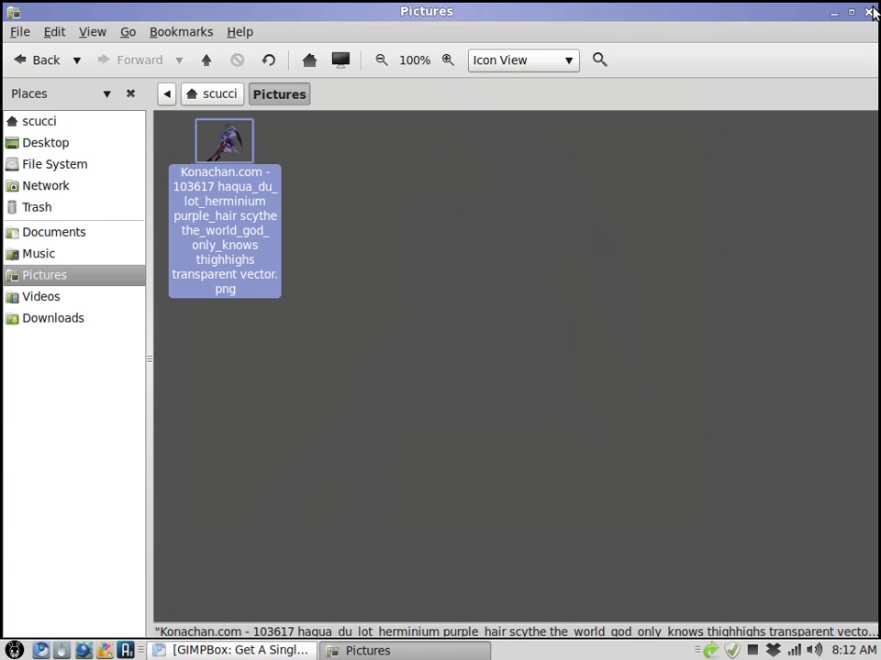
pyautogui.click(870, 12)
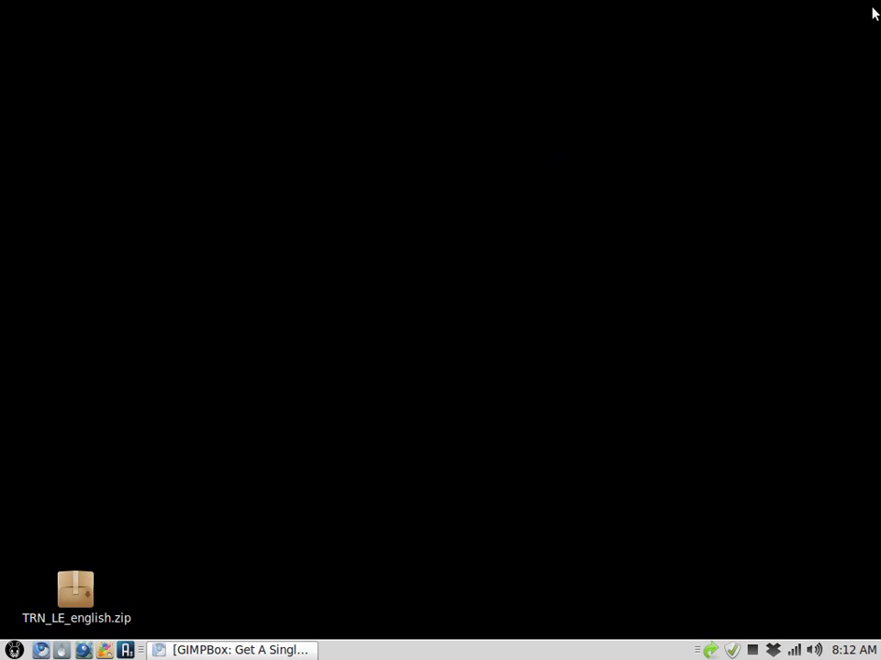
# Restore the WebUpd8 GIMPBox article in Chromium and copy its URL from the address bar.
pyautogui.click(211, 651)
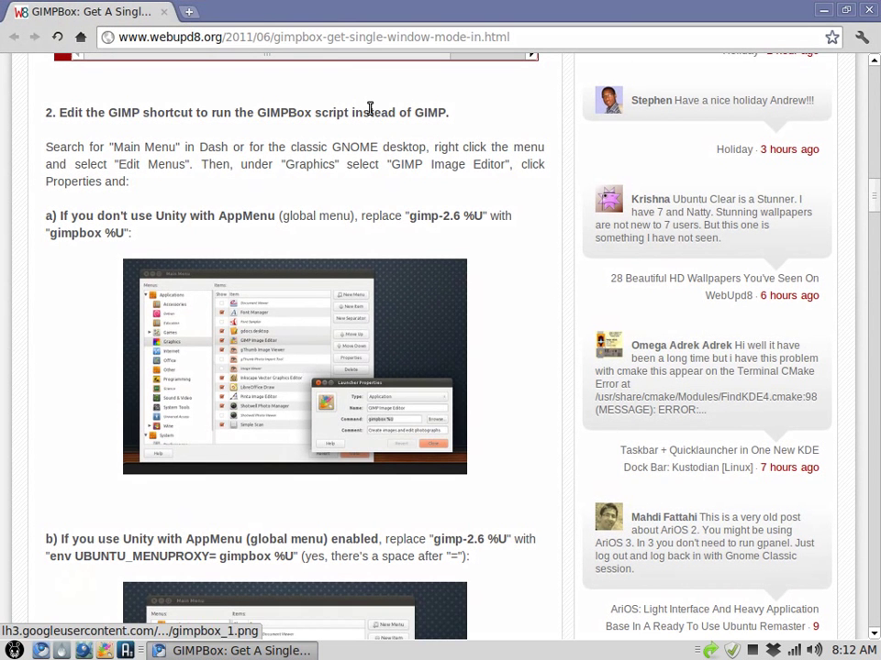
pyautogui.click(338, 36)
pyautogui.rightClick(339, 37)
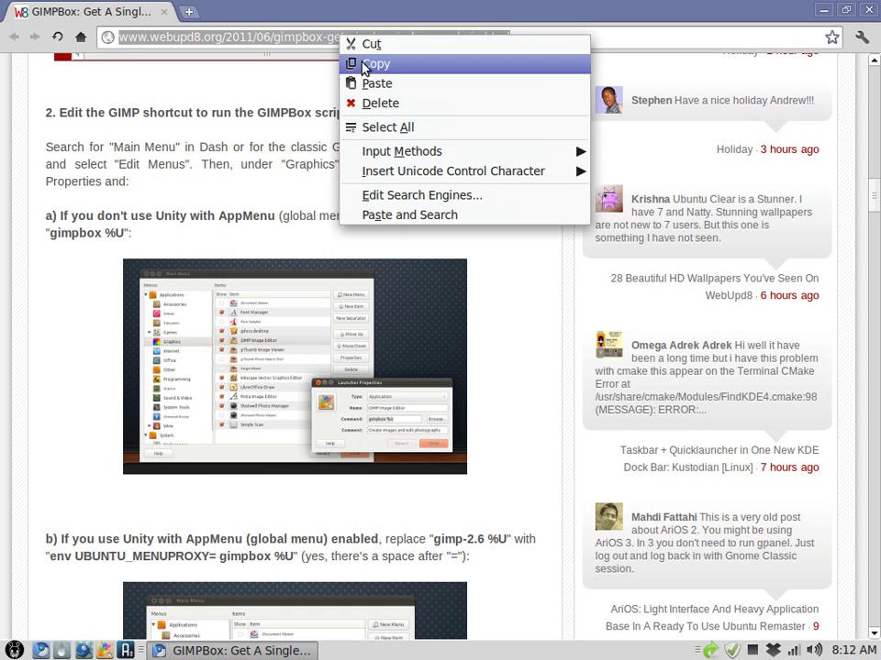
pyautogui.click(363, 64)
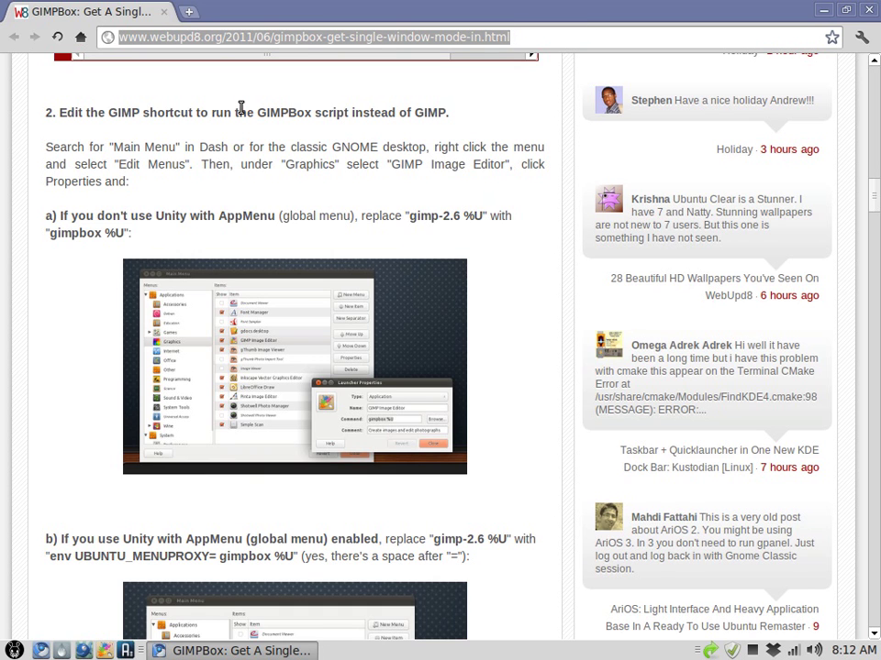
pyautogui.click(753, 651)
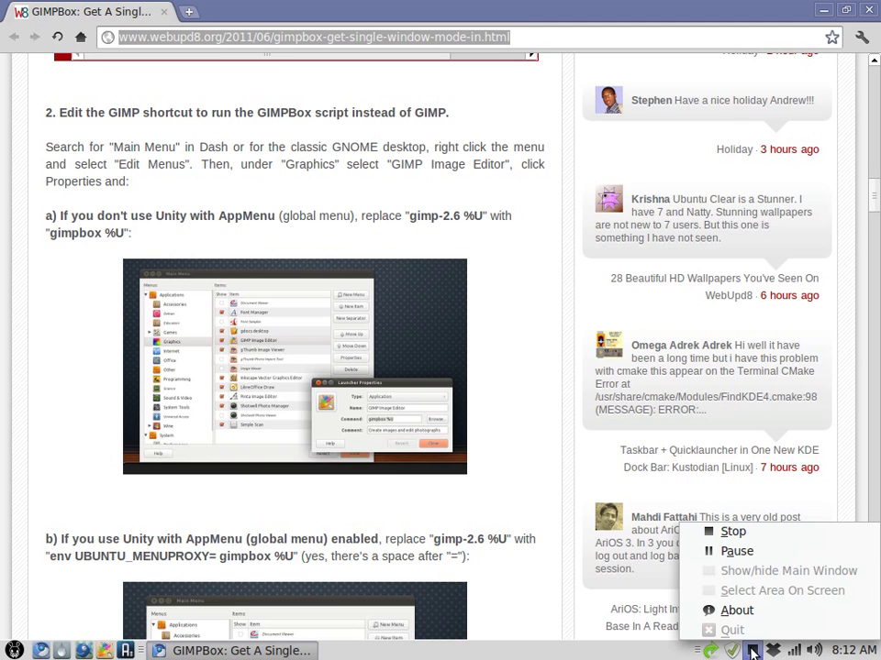